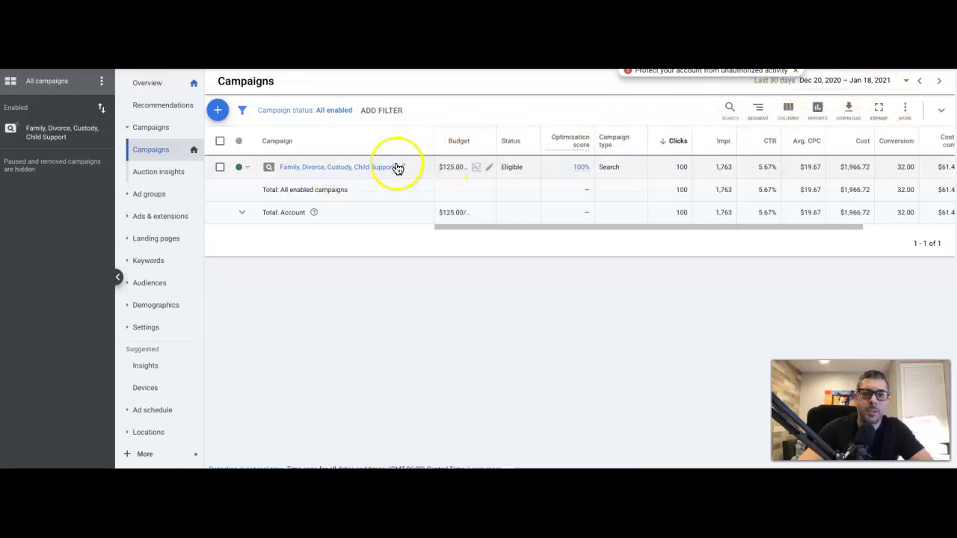
Open the Family, Divorce, Custody, Child Support campaign's Search terms report and review its queries.
click(366, 172)
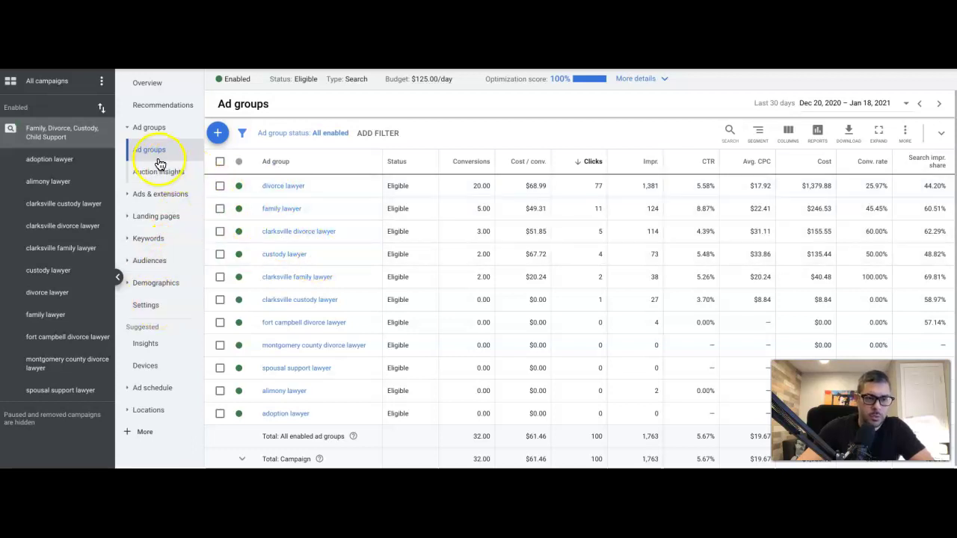
click(149, 238)
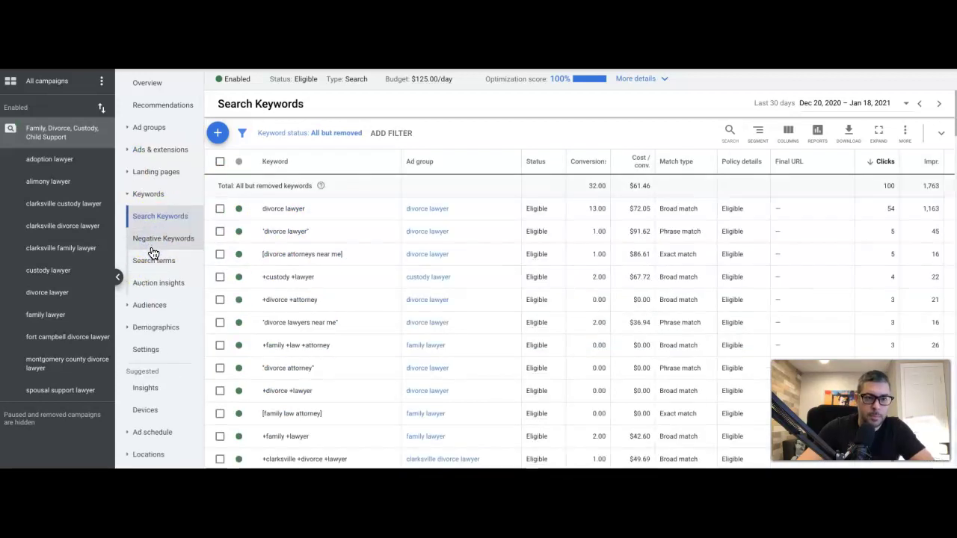
click(154, 259)
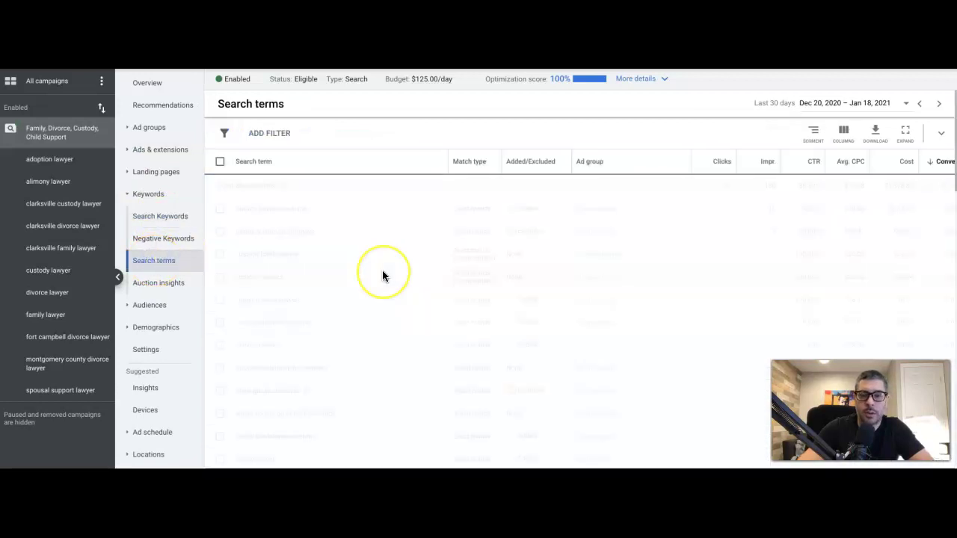
scroll(457, 266, down, 1)
scroll(457, 268, right, 2)
scroll(456, 267, up, 1)
scroll(457, 268, left, 3)
scroll(457, 267, up, 1)
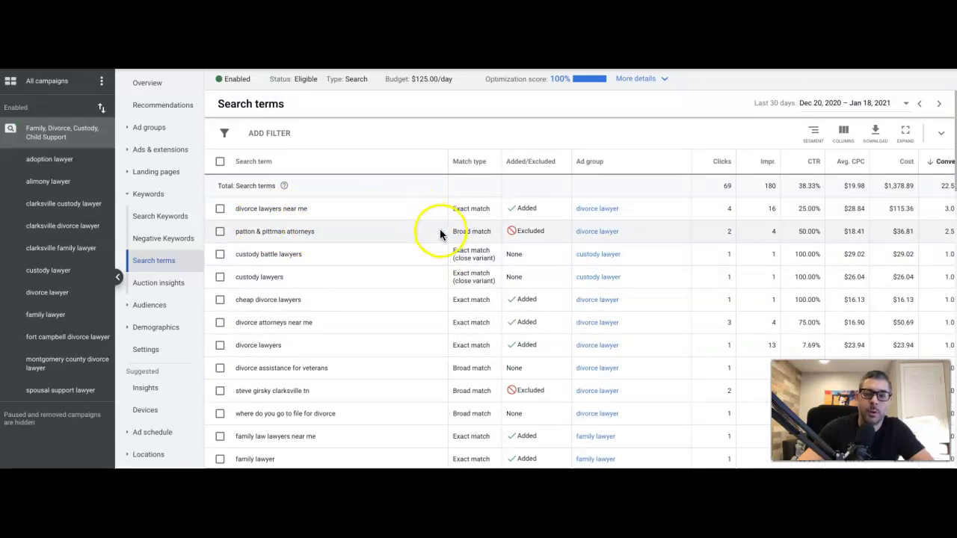
scroll(561, 252, right, 1)
scroll(560, 247, right, 1)
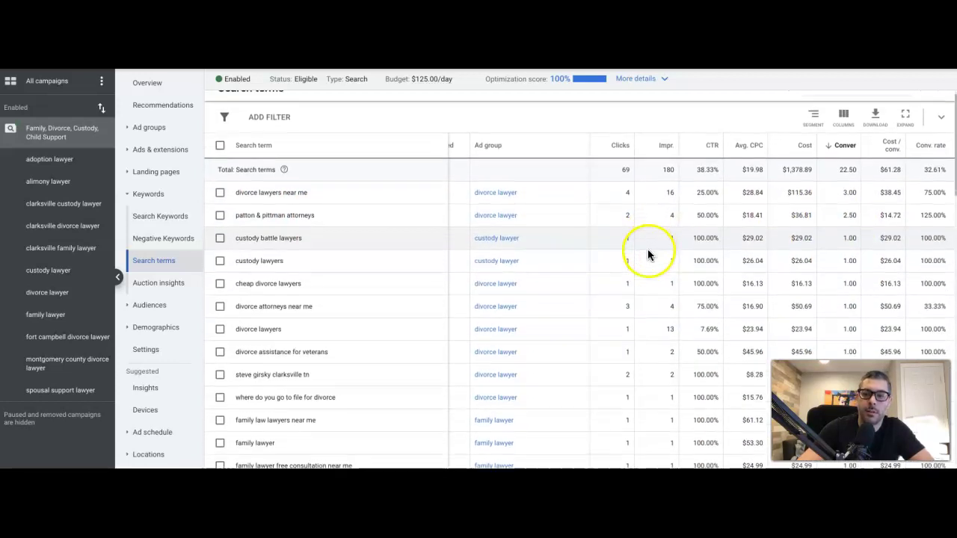
scroll(380, 298, left, 2)
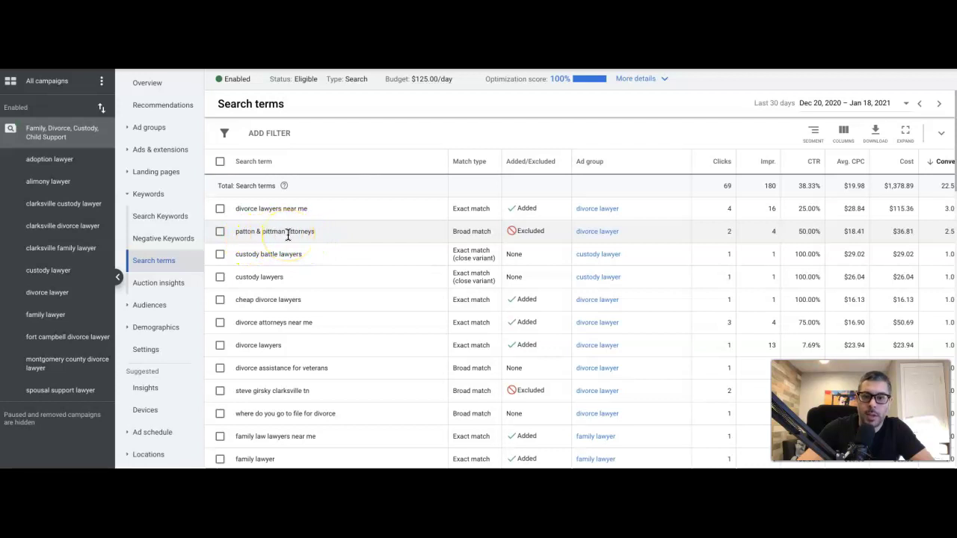
Exclude the competitor law-firm attorneys search term as an exact-match campaign negative keyword.
click(220, 232)
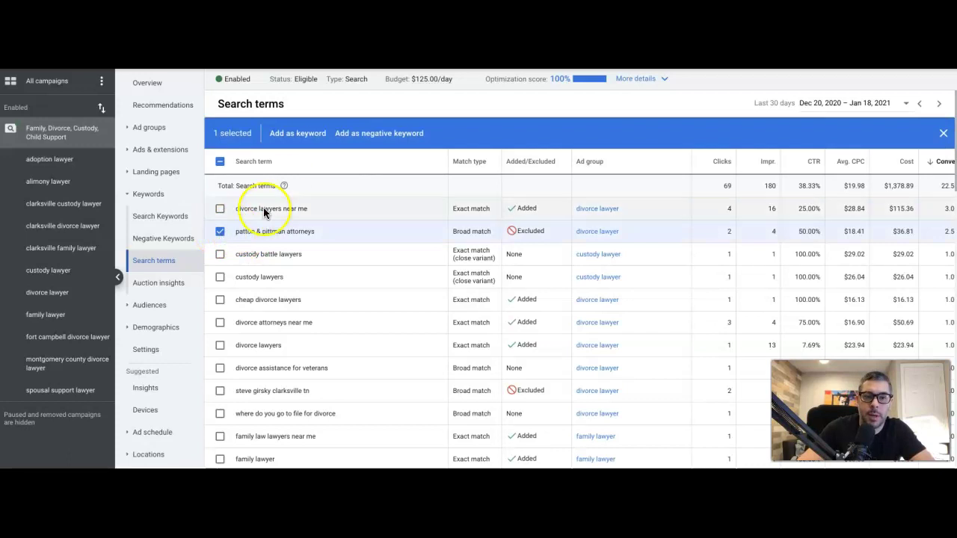
click(359, 144)
click(226, 175)
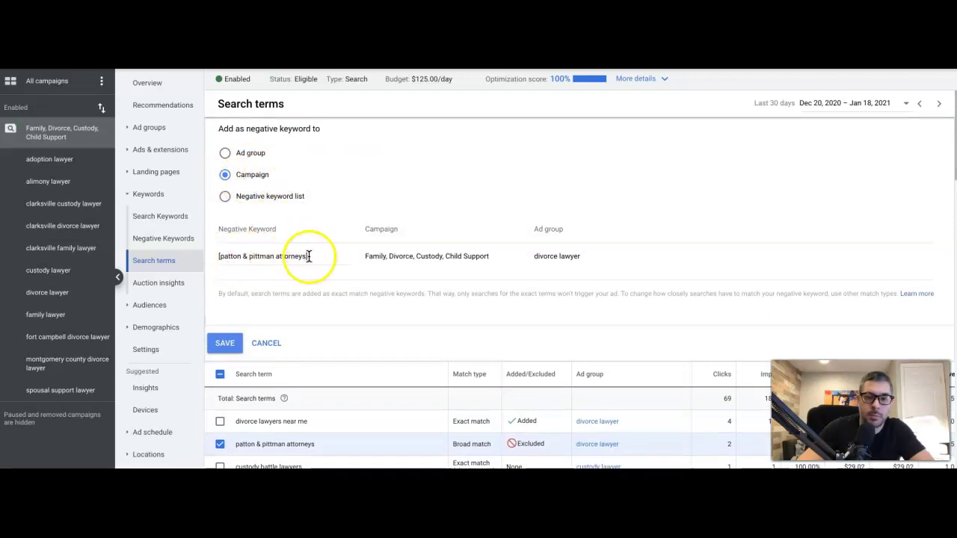
click(270, 257)
drag(260, 256, 220, 255)
key(ctrl+c)
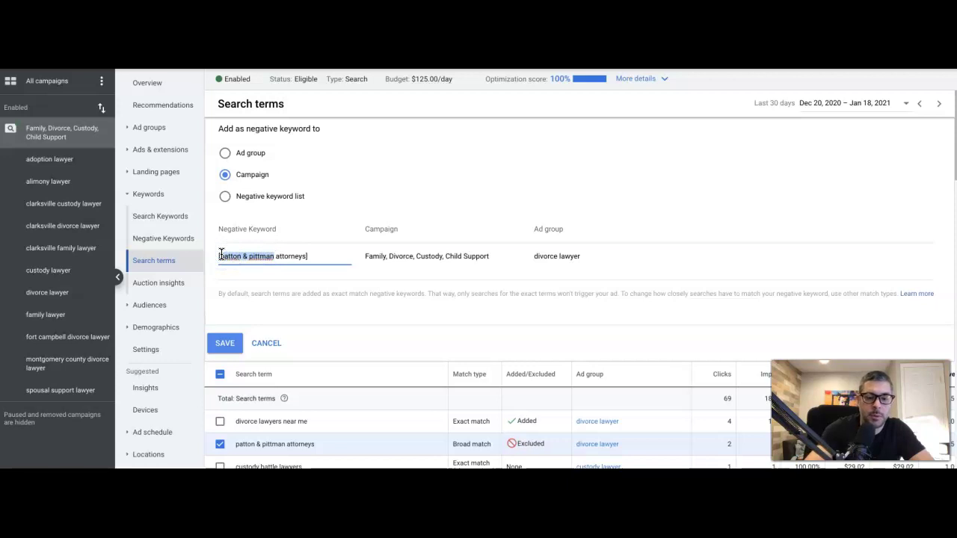
click(289, 258)
click(223, 342)
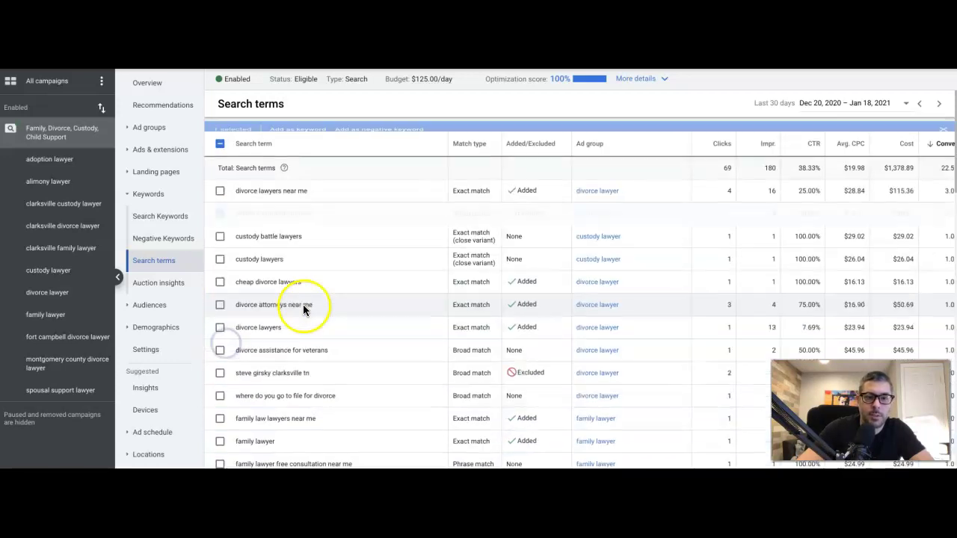
click(222, 233)
Paste the competitor law firm's name into a new campaign negative keyword entry.
click(222, 234)
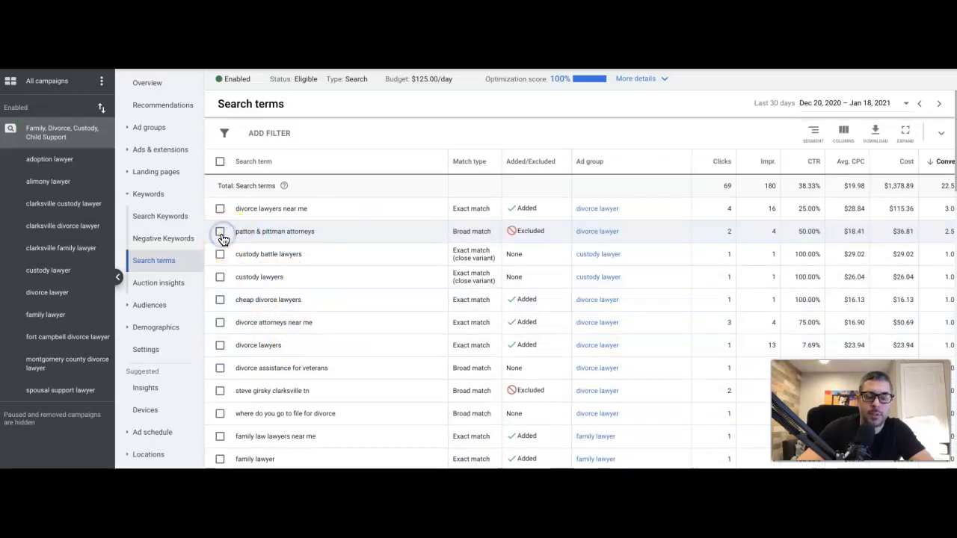
click(165, 240)
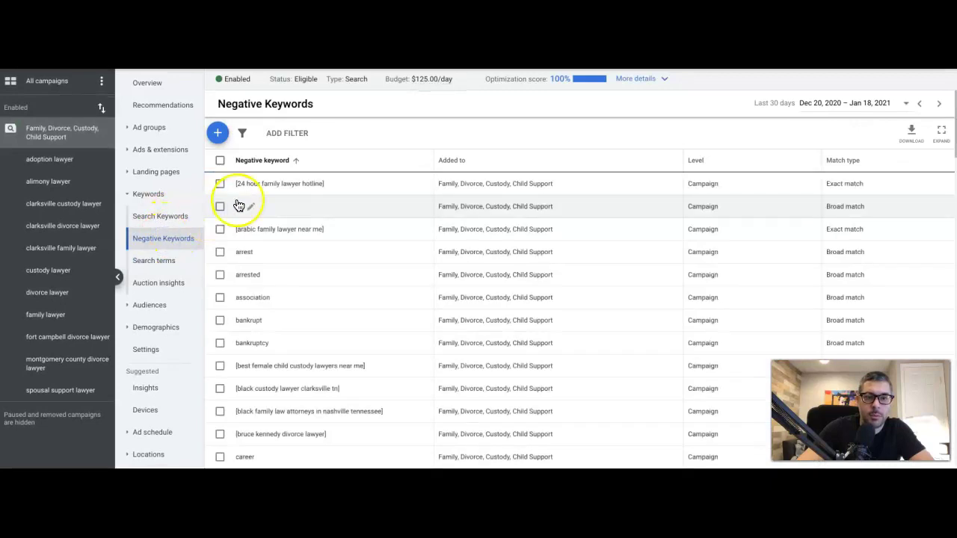
click(218, 134)
click(237, 265)
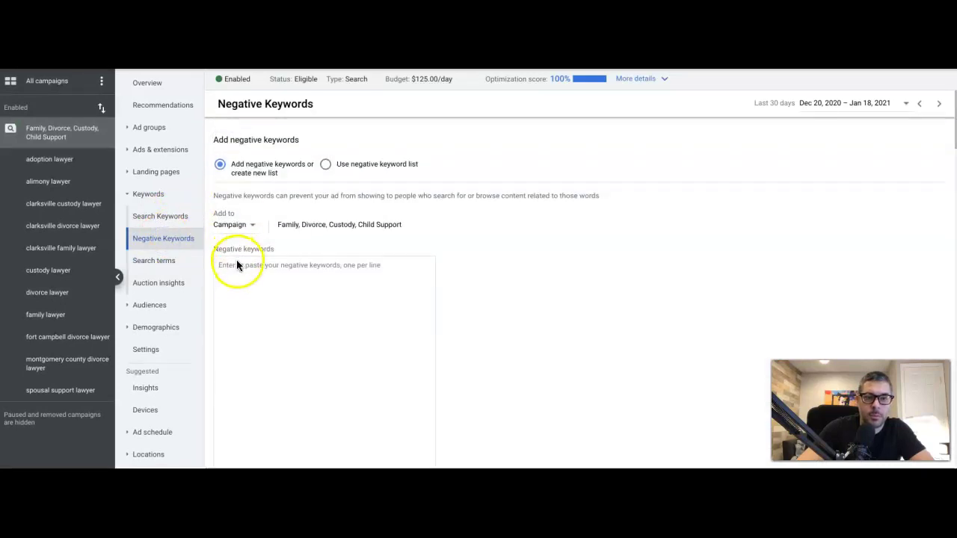
key(ctrl+v)
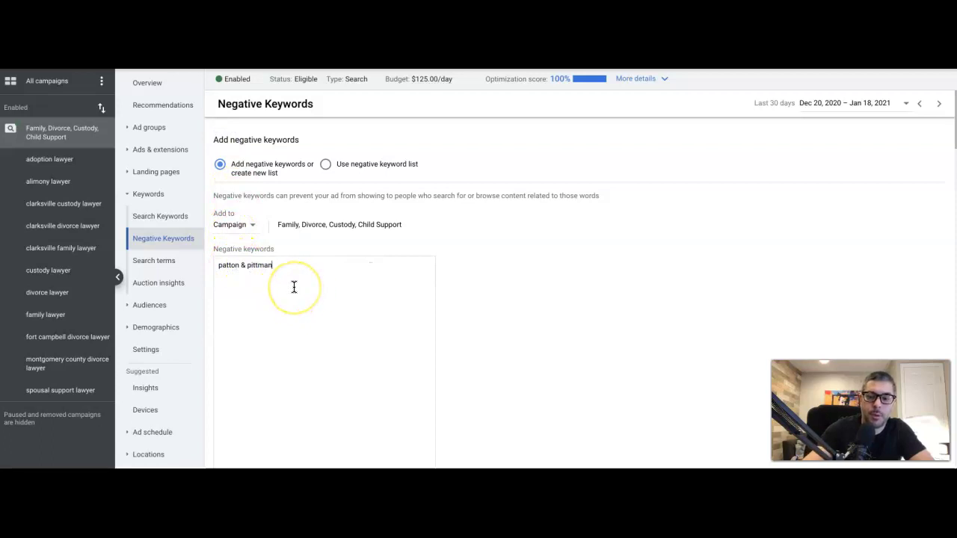
Remove the quotes so the keyword is broad match, and save it.
click(219, 265)
text(")
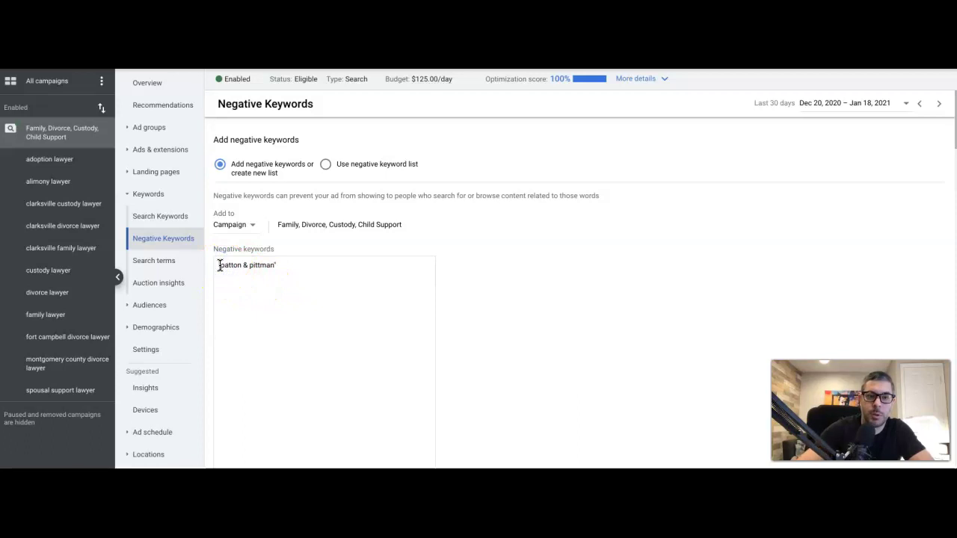
click(289, 273)
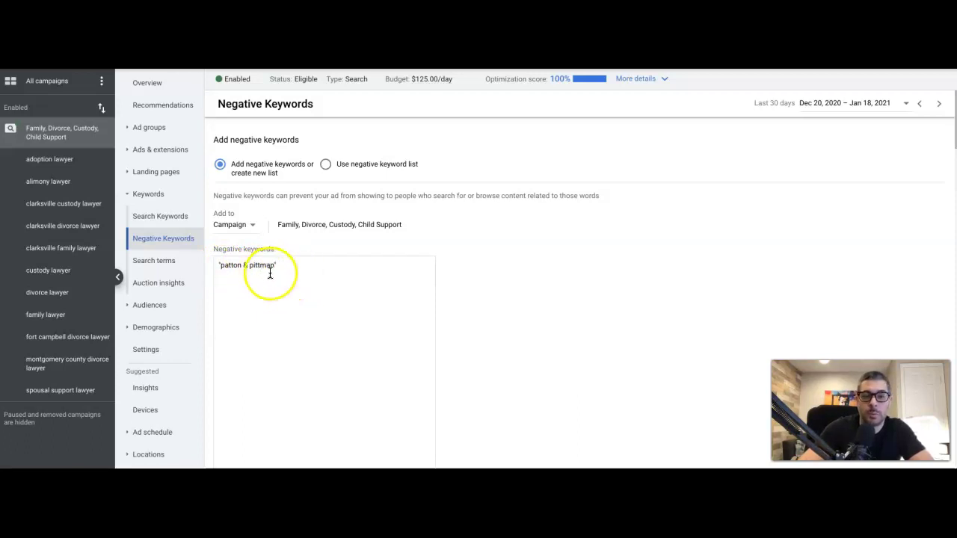
key(BackSpace)
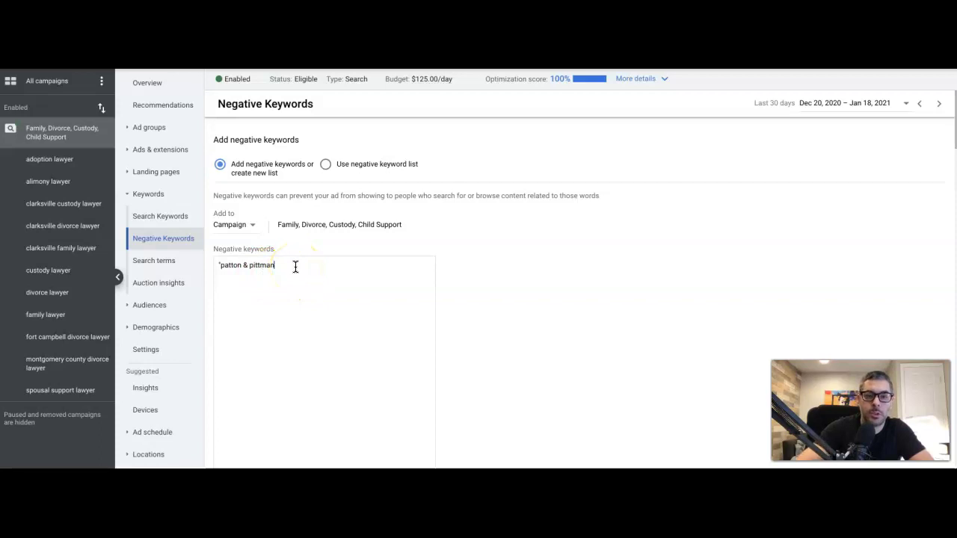
click(222, 264)
key(BackSpace)
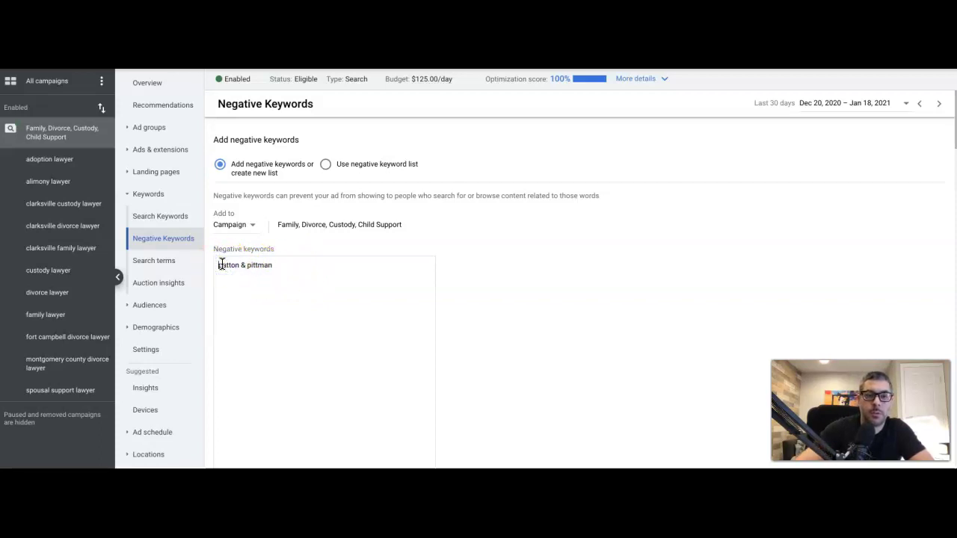
click(275, 278)
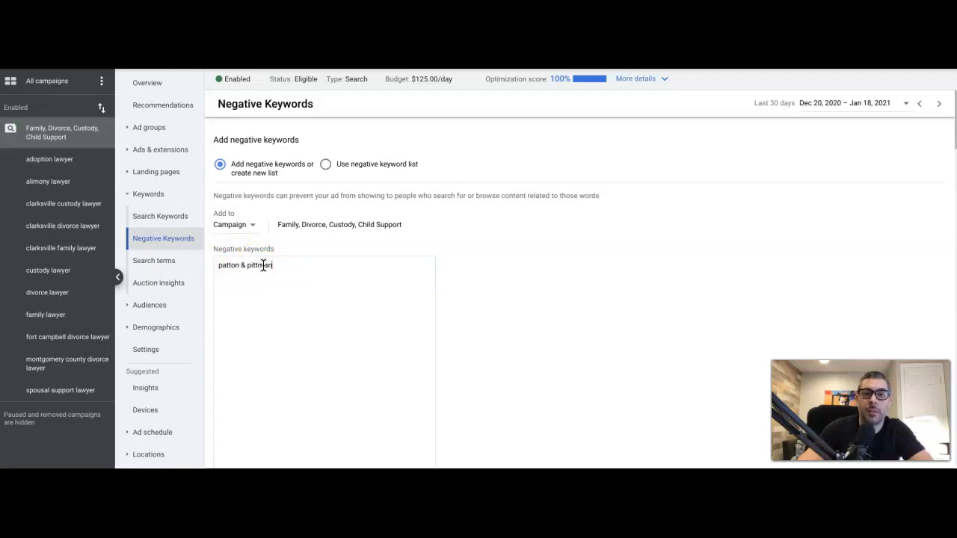
scroll(430, 280, down, 3)
click(233, 421)
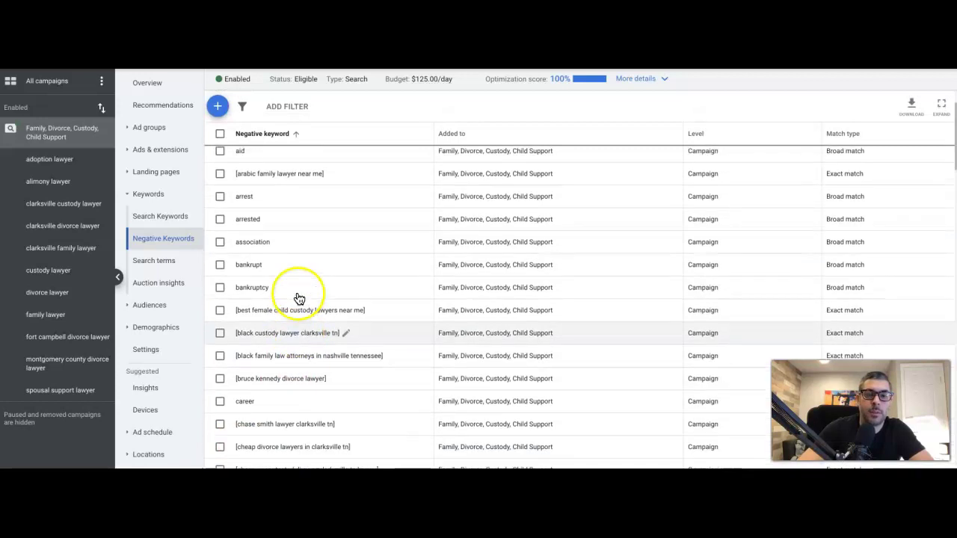
scroll(292, 233, up, 2)
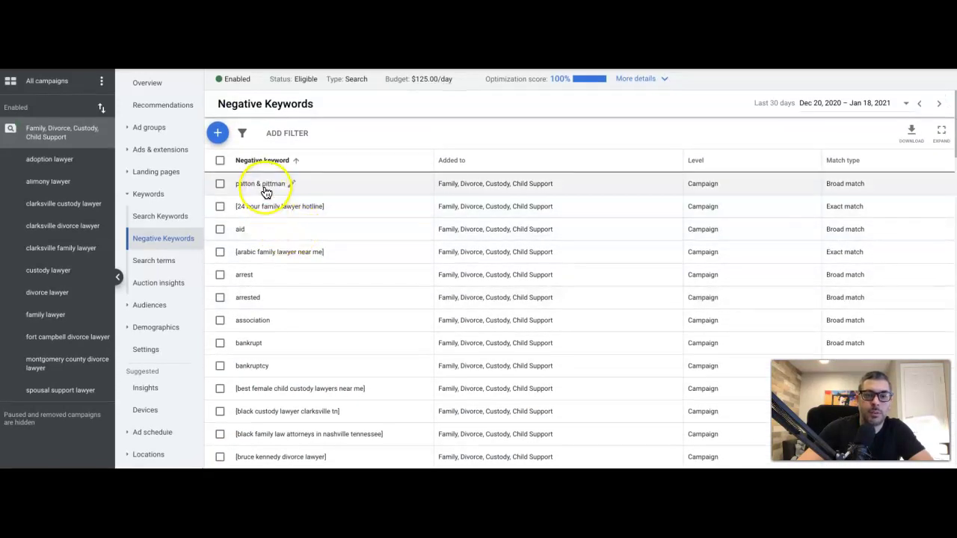
Back in the Search terms report, review the remaining queries for unwanted words and names.
click(151, 262)
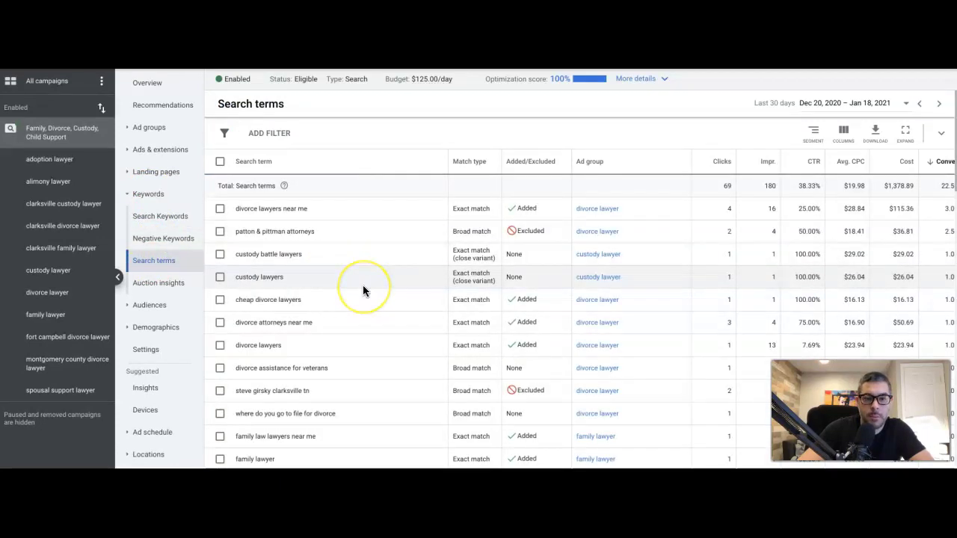
scroll(364, 288, down, 3)
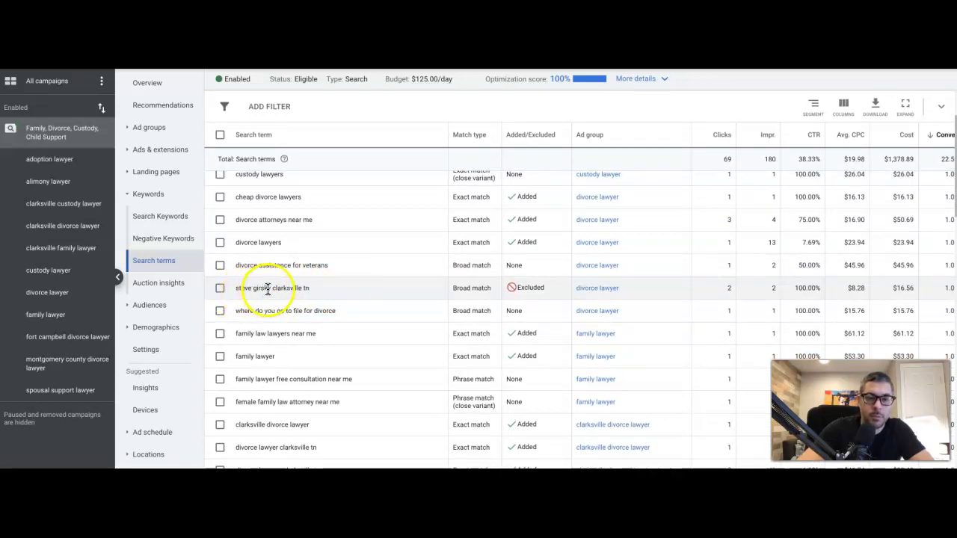
drag(270, 288, 237, 287)
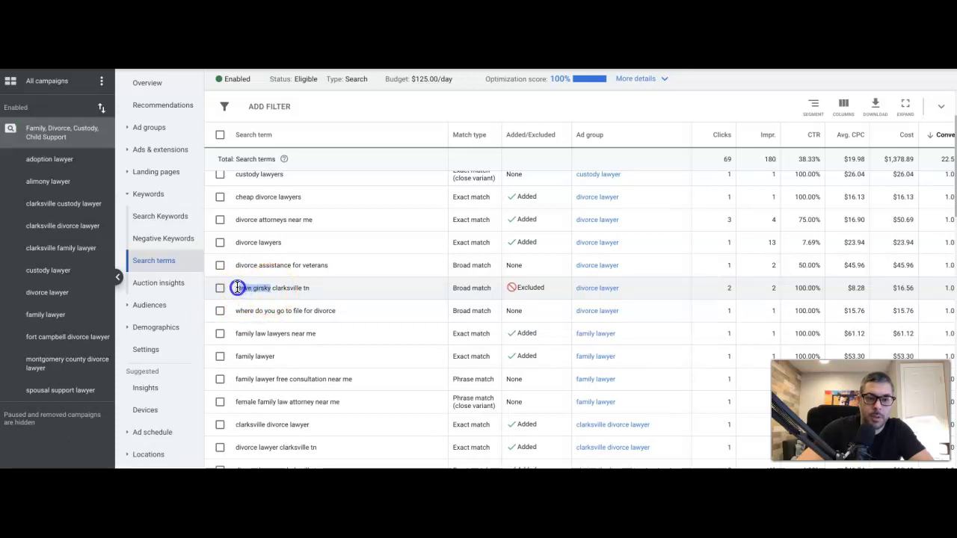
click(237, 288)
click(261, 286)
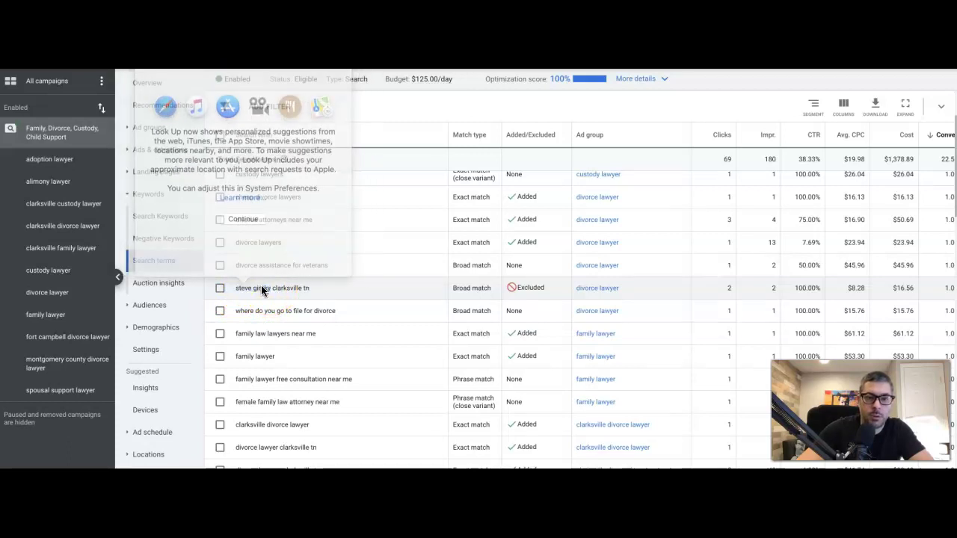
drag(271, 292, 255, 292)
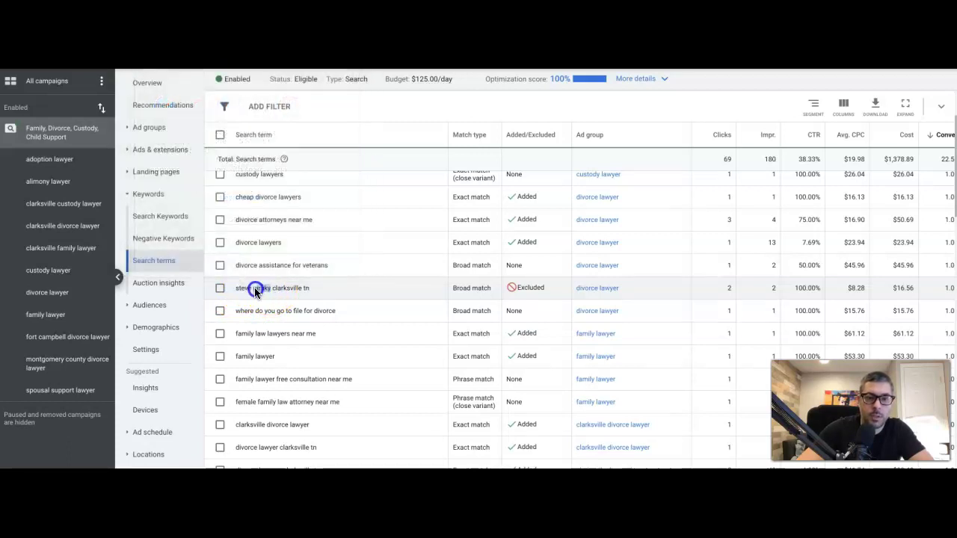
click(220, 264)
click(220, 266)
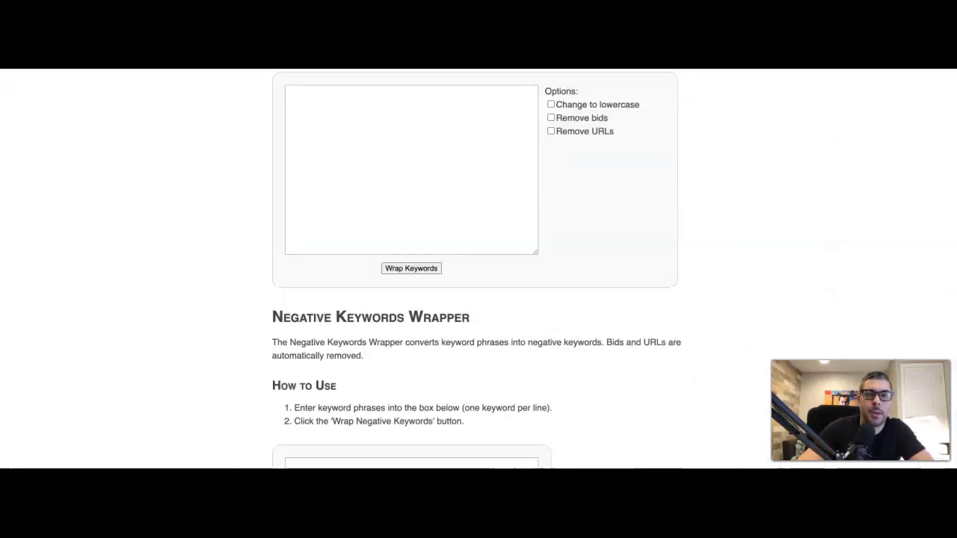
Enter a competitor attorney's name as the first line in the wrapper's keyword box.
click(310, 109)
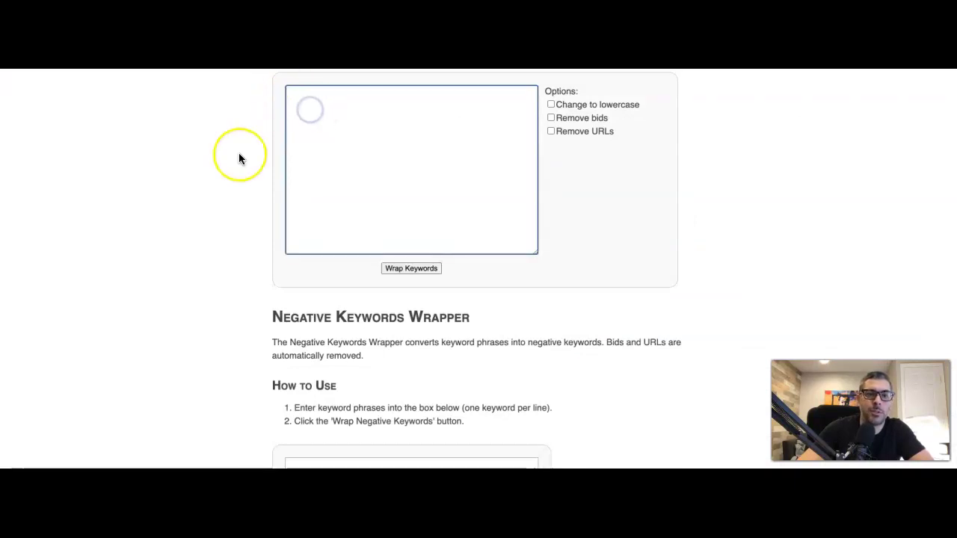
scroll(240, 156, up, 10)
scroll(239, 157, down, 1)
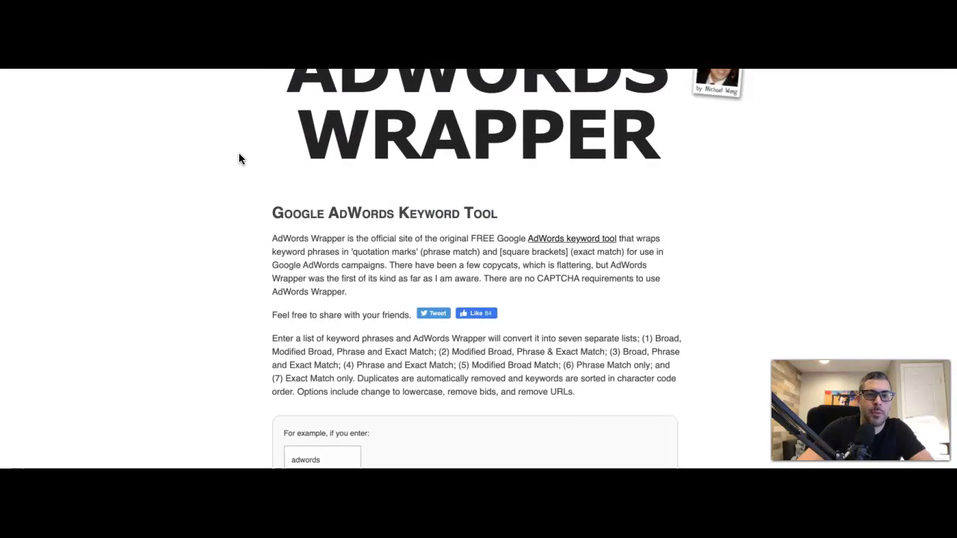
scroll(240, 158, down, 10)
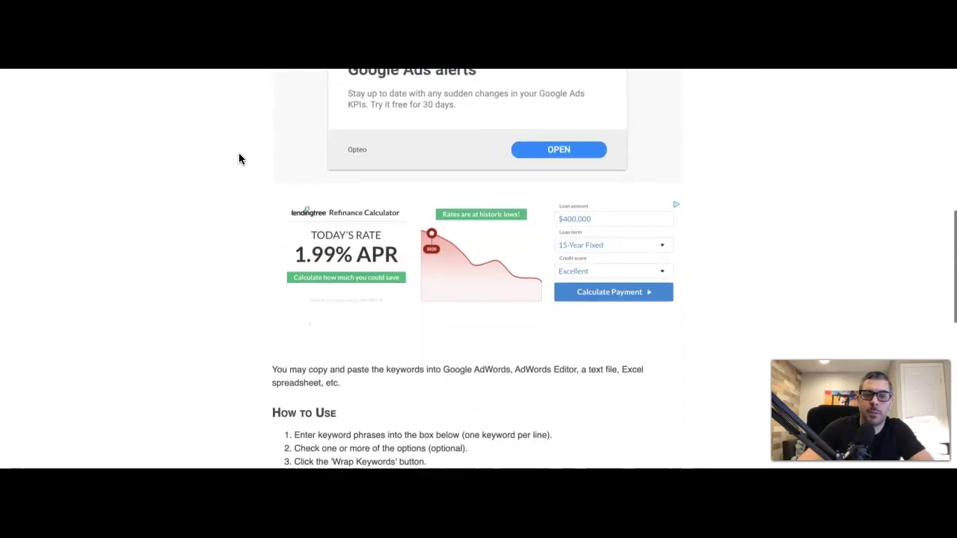
scroll(239, 156, down, 5)
click(322, 188)
text(steve girsky)
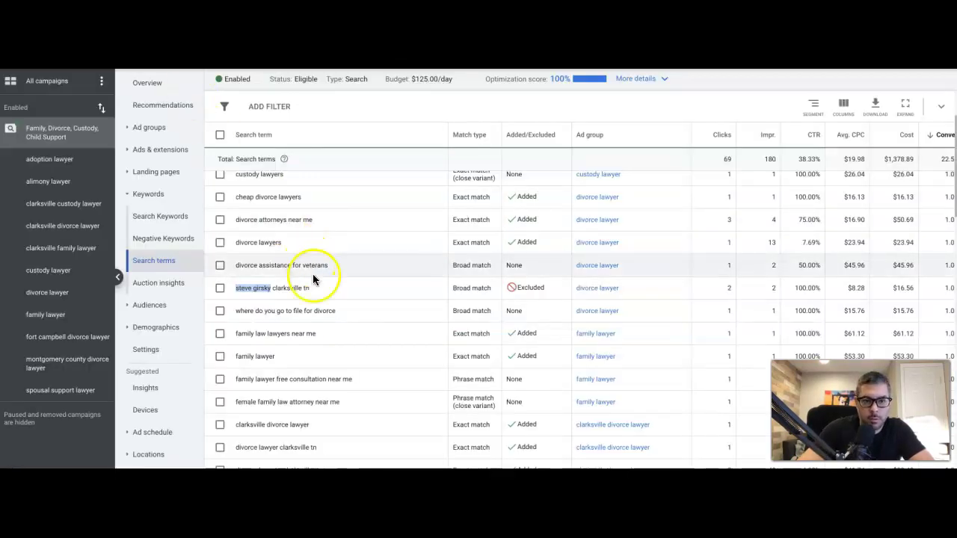
scroll(312, 281, down, 3)
Copy the word female from a search term into the wrapper's keyword list.
scroll(313, 287, down, 2)
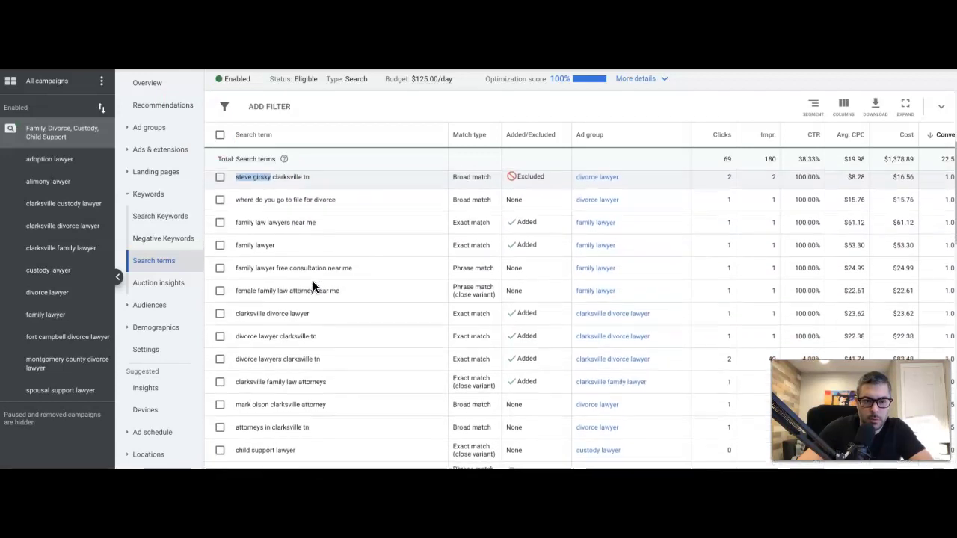
scroll(313, 289, down, 1)
click(262, 231)
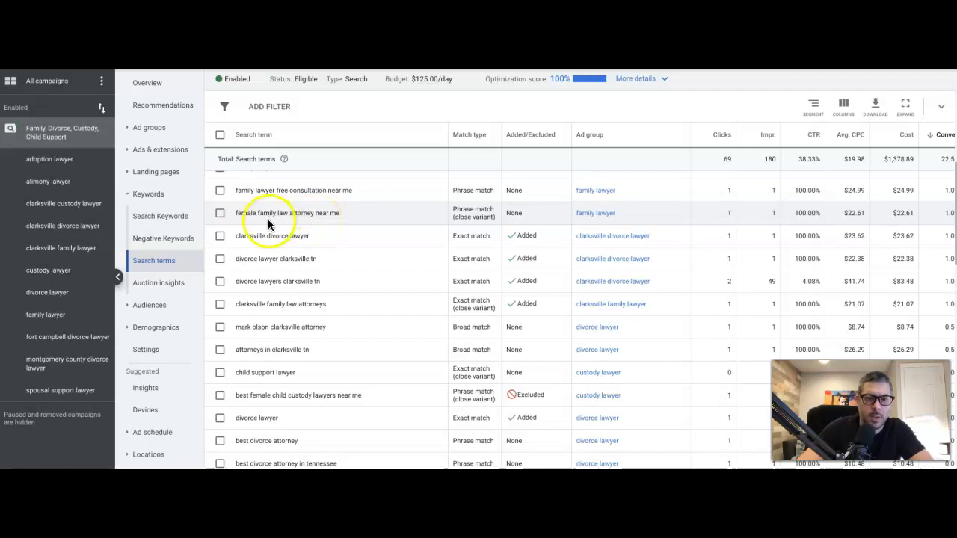
click(257, 213)
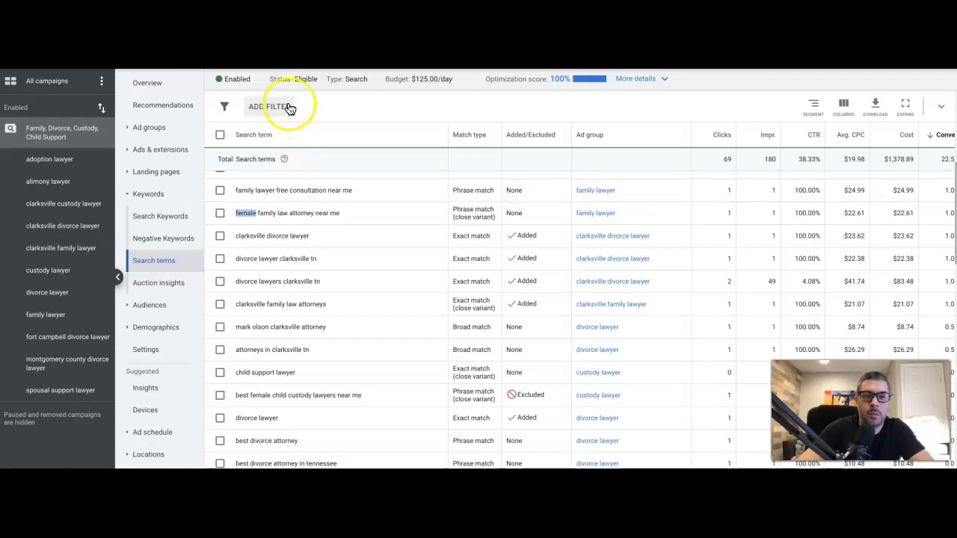
key(ctrl+Tab)
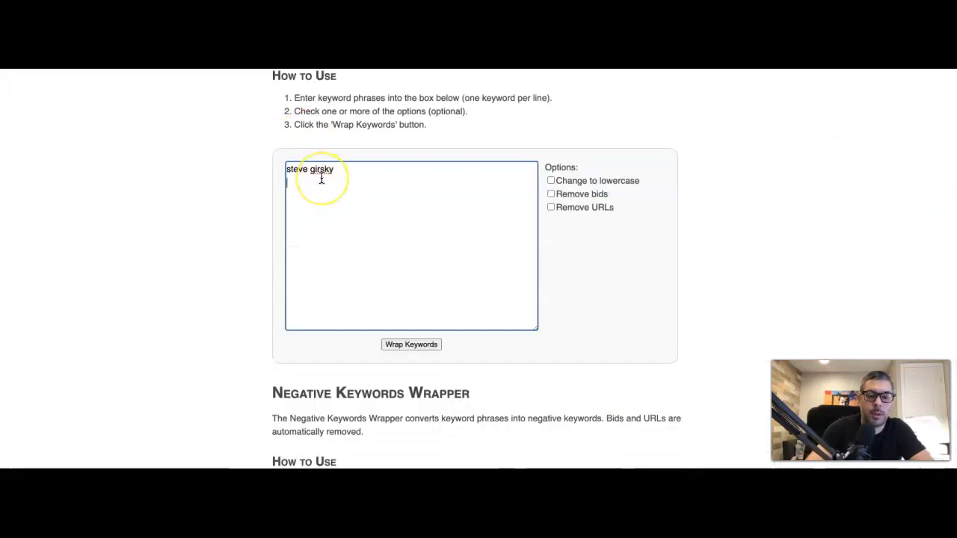
key(ctrl+shift+Tab)
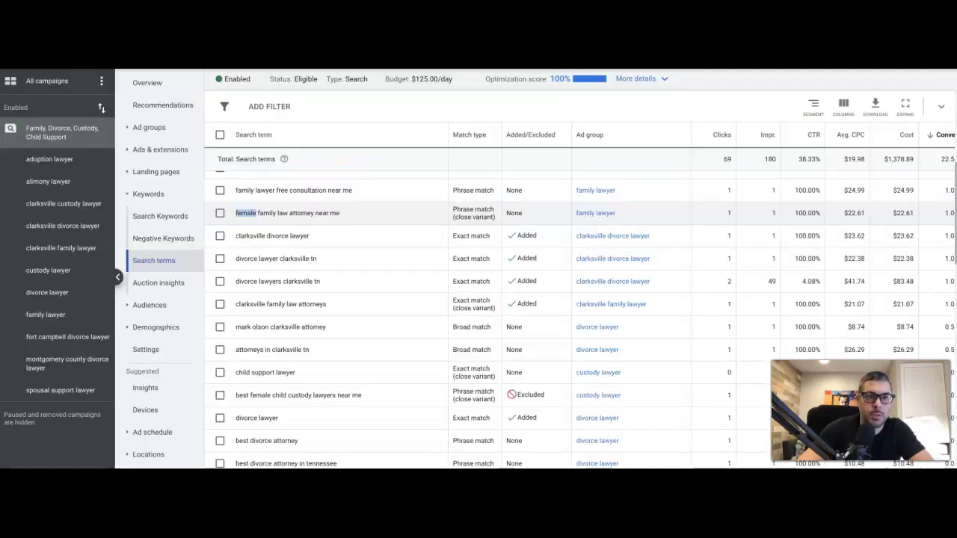
scroll(275, 254, down, 1)
scroll(277, 254, down, 2)
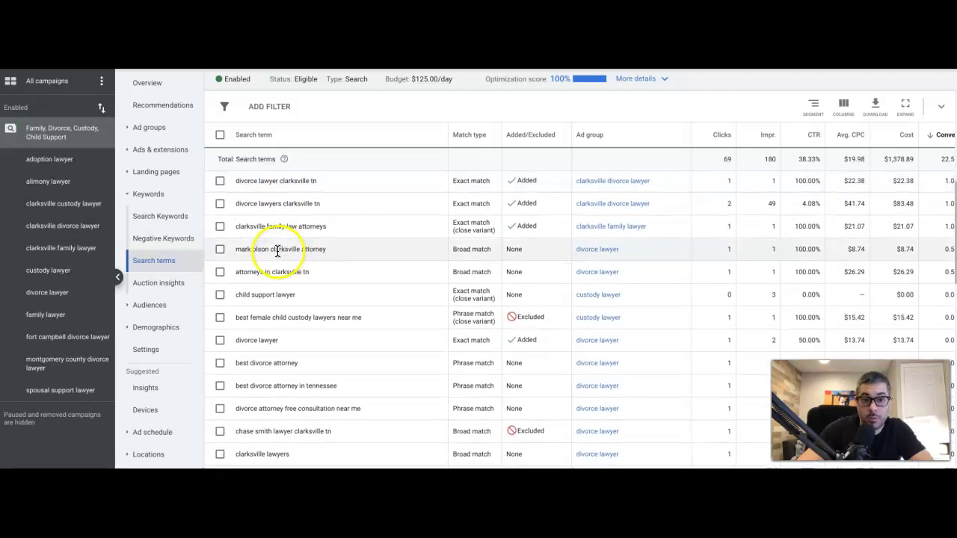
Add two attorney names taken from search terms to the wrapper's keyword list.
drag(270, 250, 236, 252)
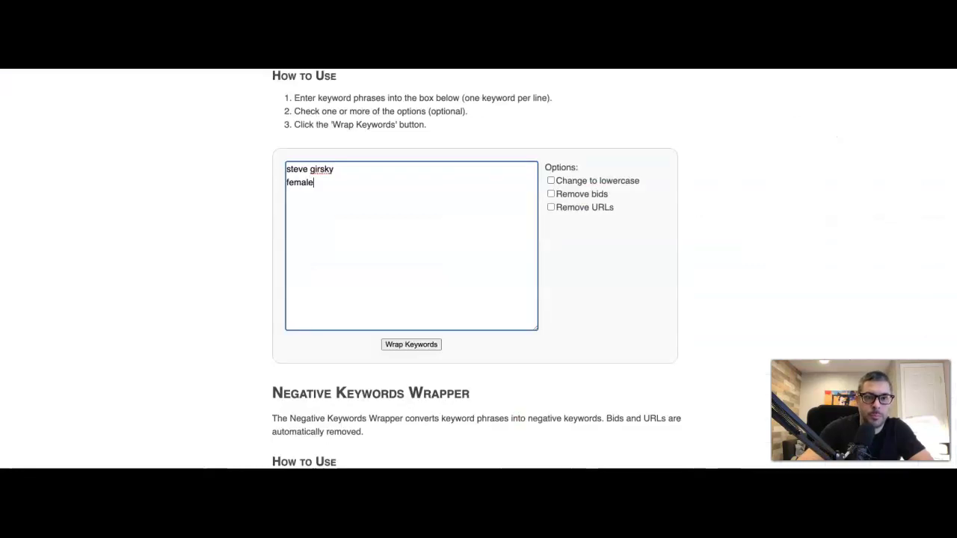
click(326, 185)
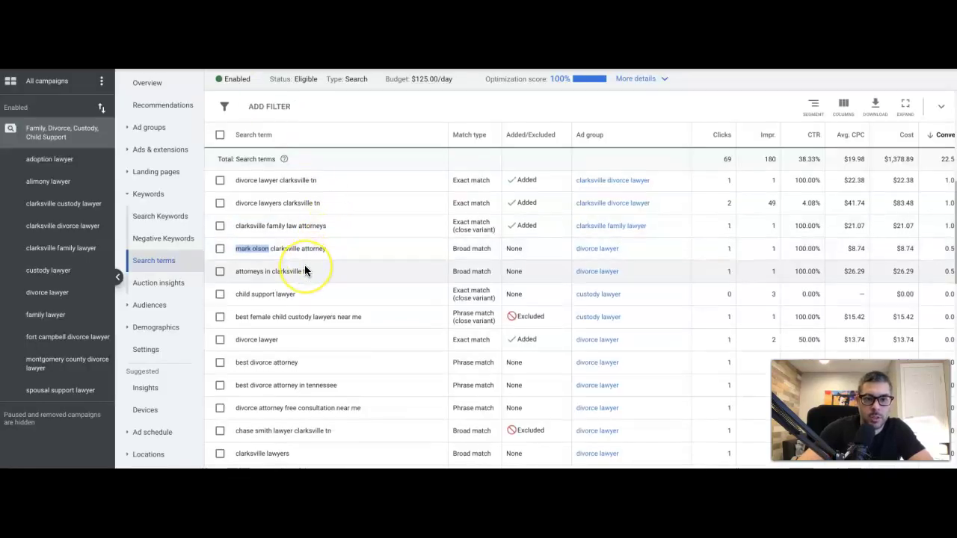
scroll(307, 266, down, 2)
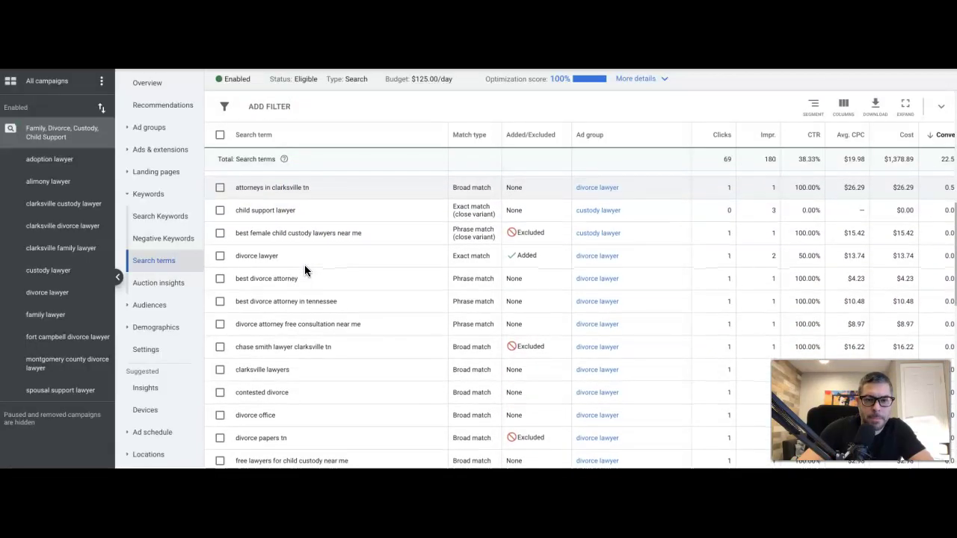
click(253, 234)
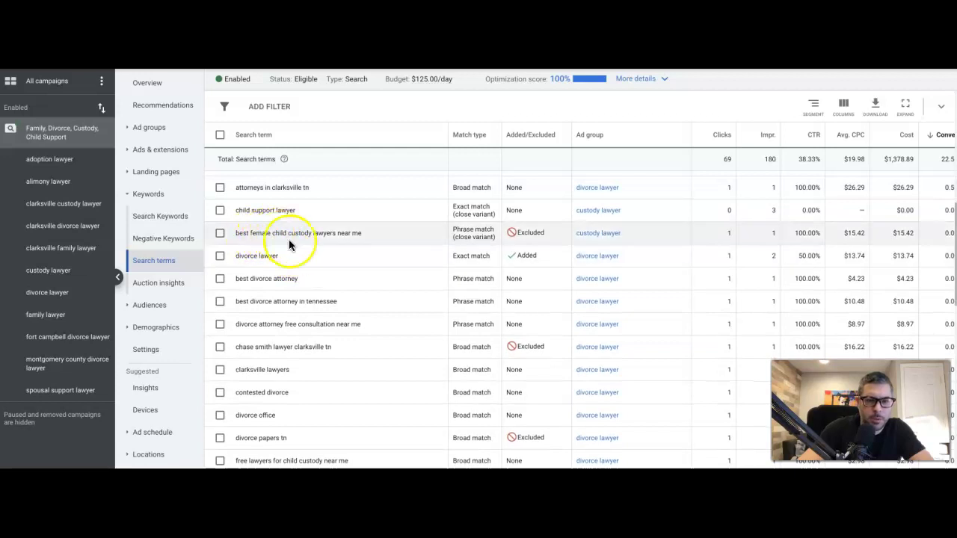
scroll(319, 287, down, 2)
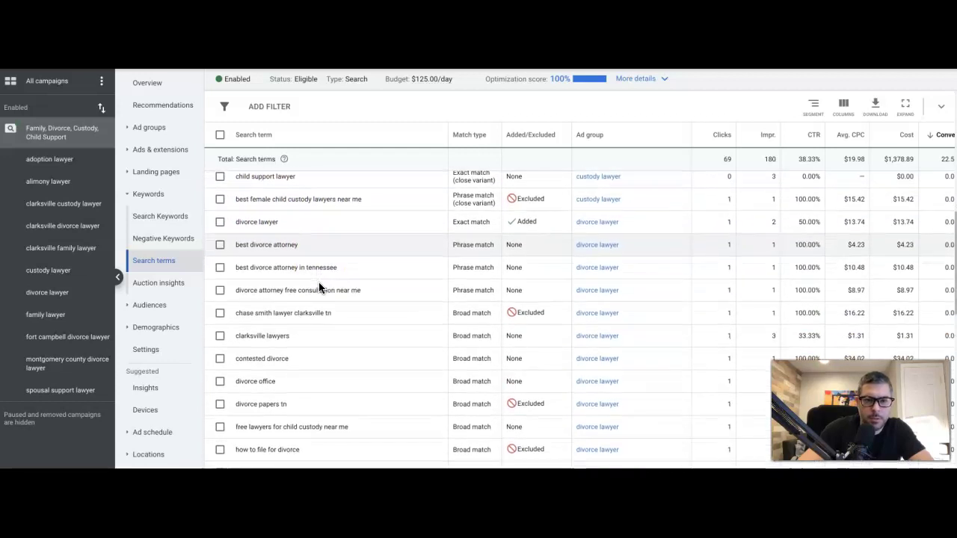
scroll(319, 285, down, 2)
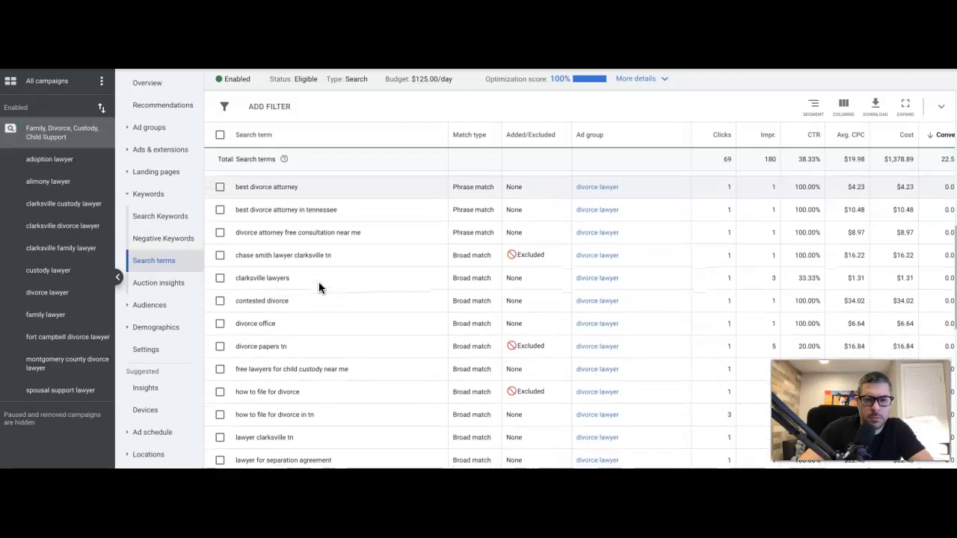
click(270, 255)
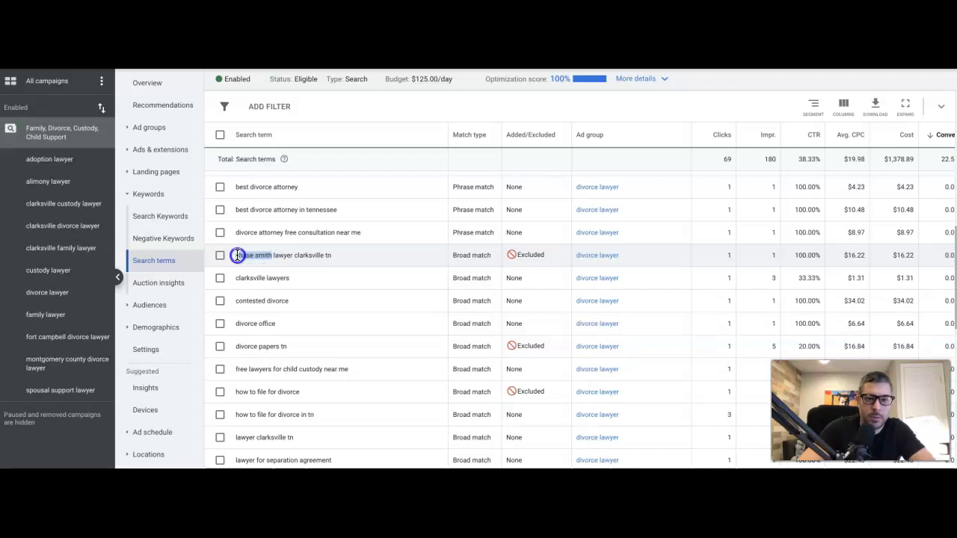
click(237, 255)
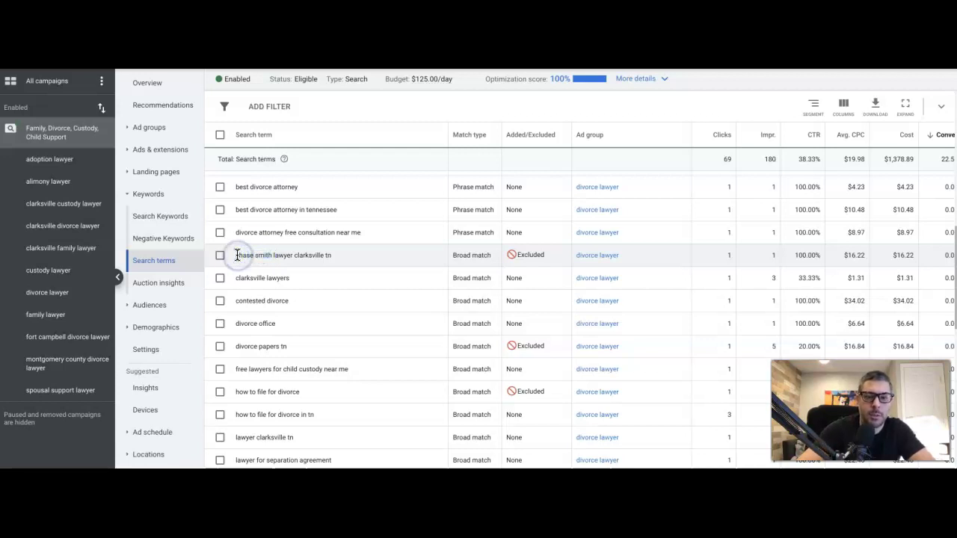
click(274, 256)
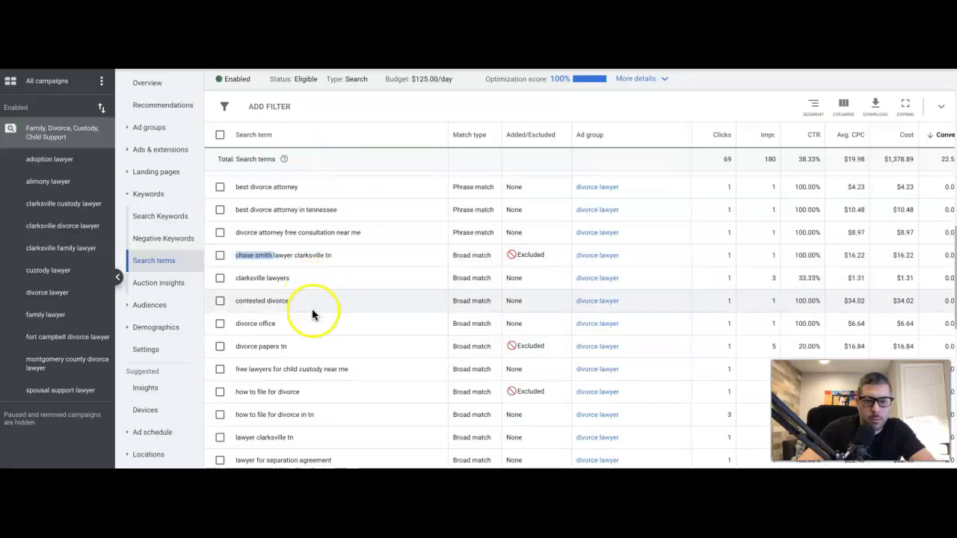
Add process and laws from the search terms to the wrapper's keyword list.
scroll(316, 335, down, 1)
scroll(315, 338, down, 3)
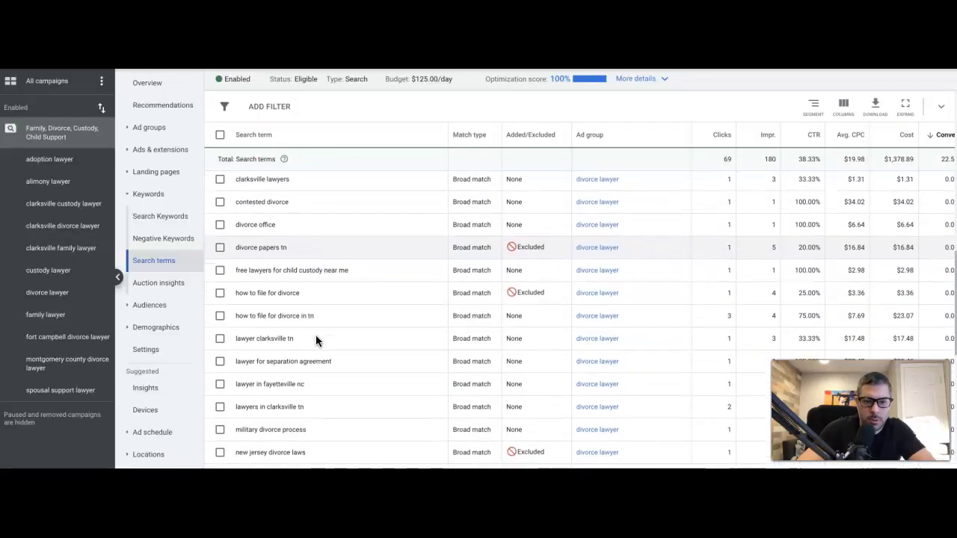
scroll(315, 341, down, 3)
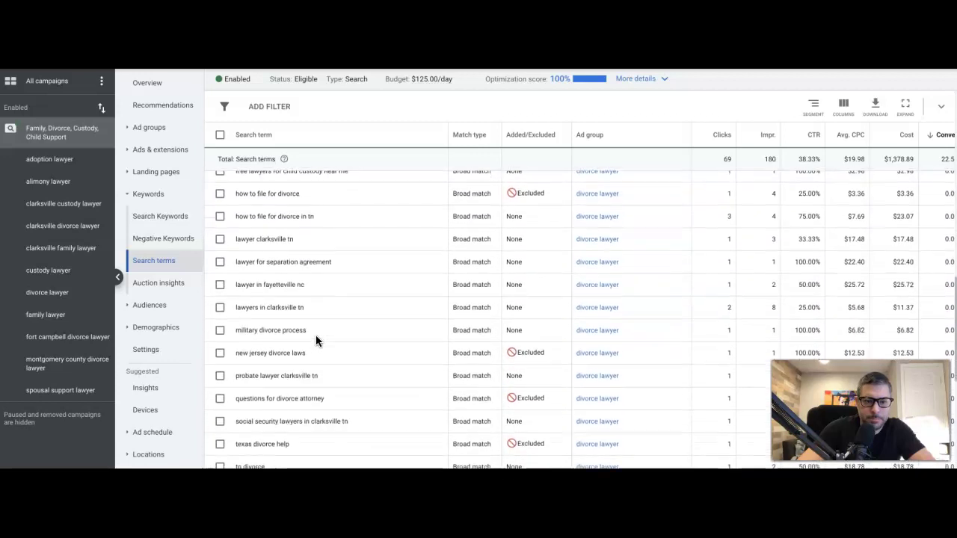
scroll(324, 254, down, 1)
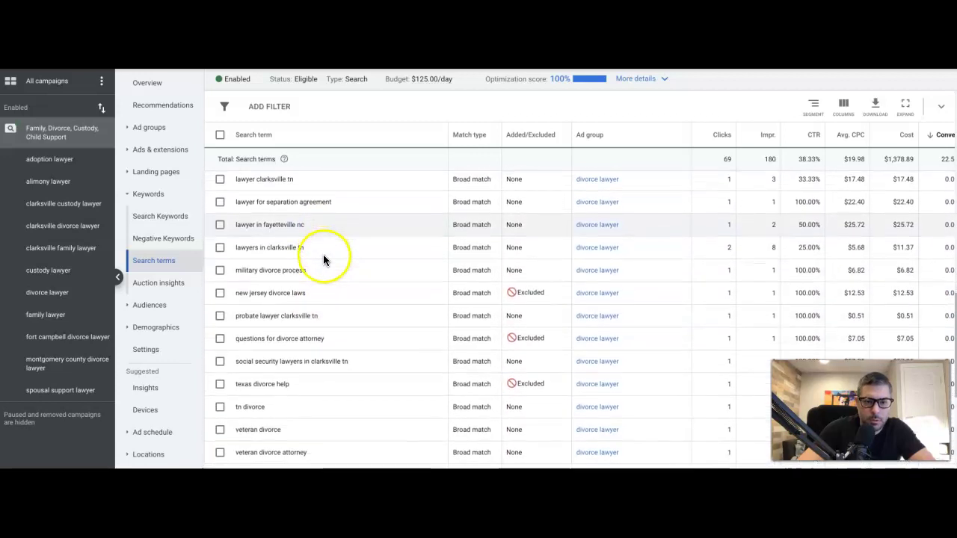
drag(308, 272, 284, 271)
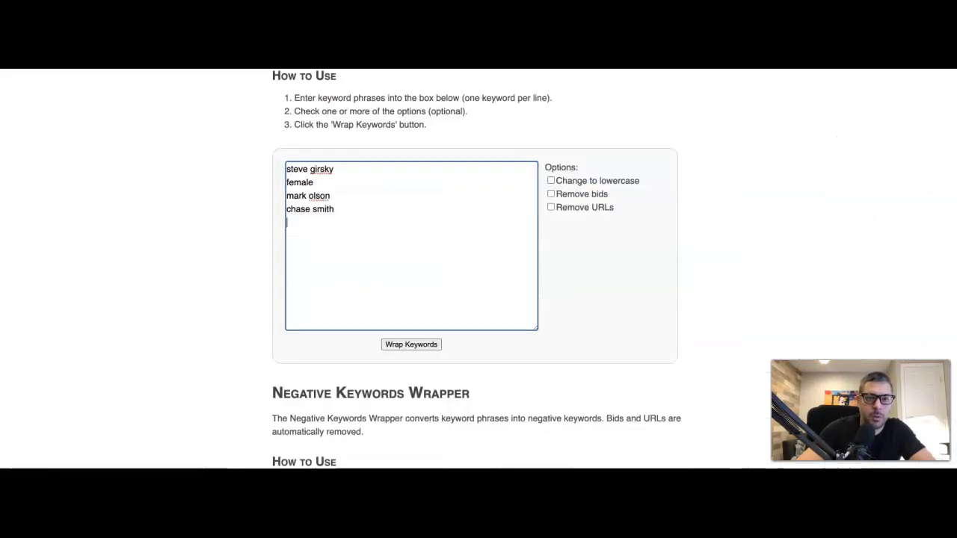
click(353, 218)
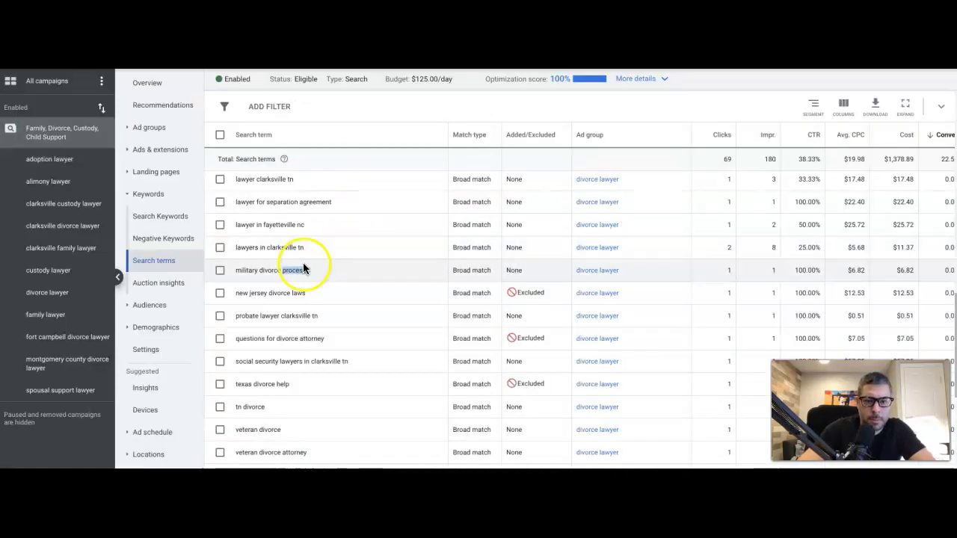
double_click(297, 293)
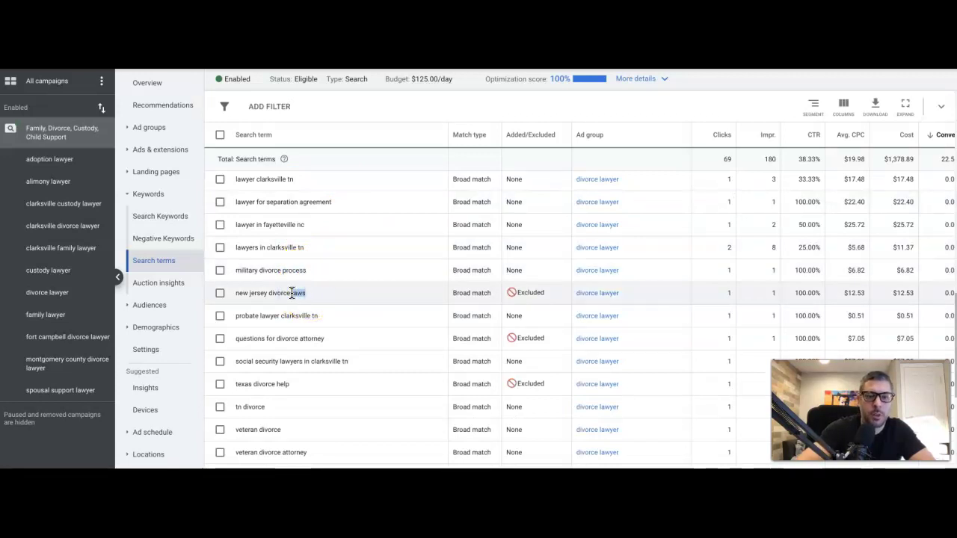
key(ctrl+Tab)
click(310, 213)
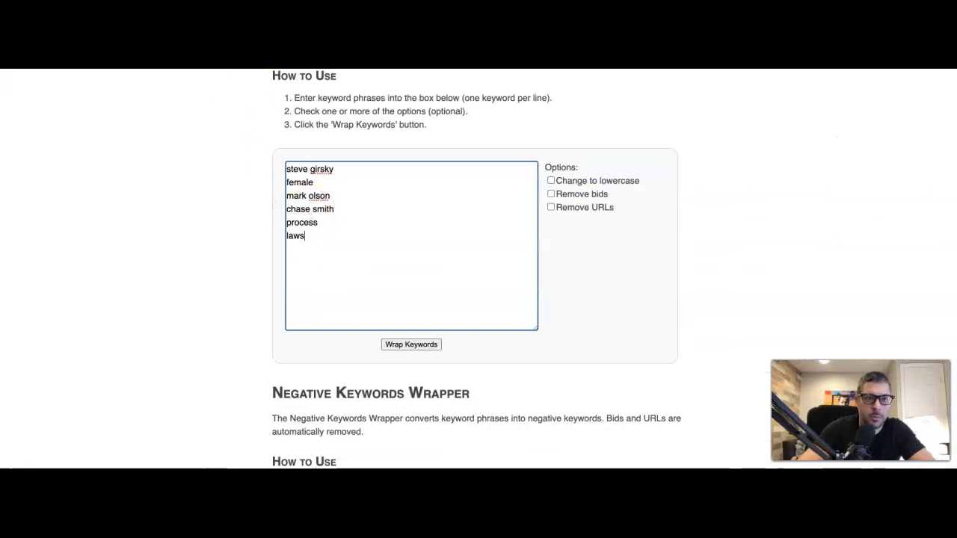
key(ctrl+shift+Tab)
scroll(311, 269, down, 2)
scroll(310, 270, down, 1)
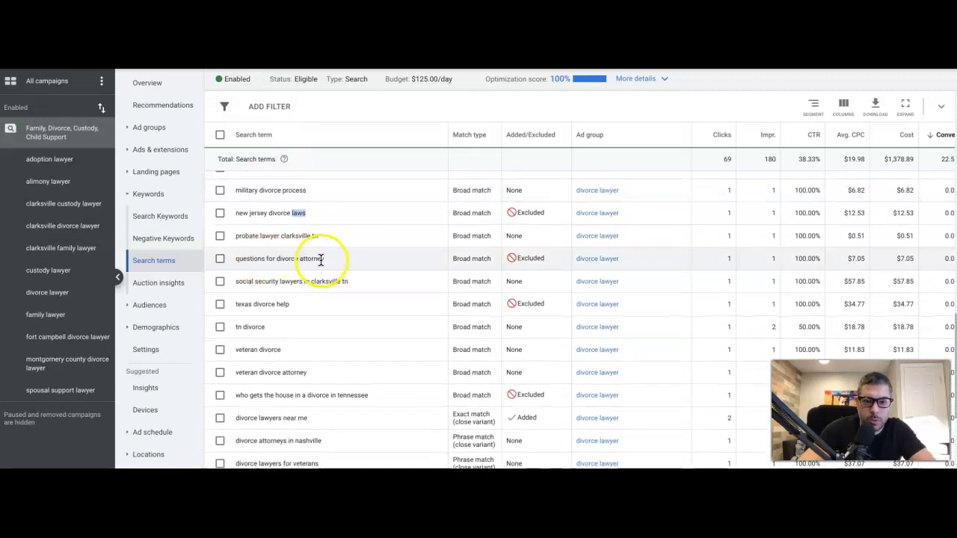
Add questions and social security from the search terms as new wrapper list lines.
drag(266, 259, 238, 258)
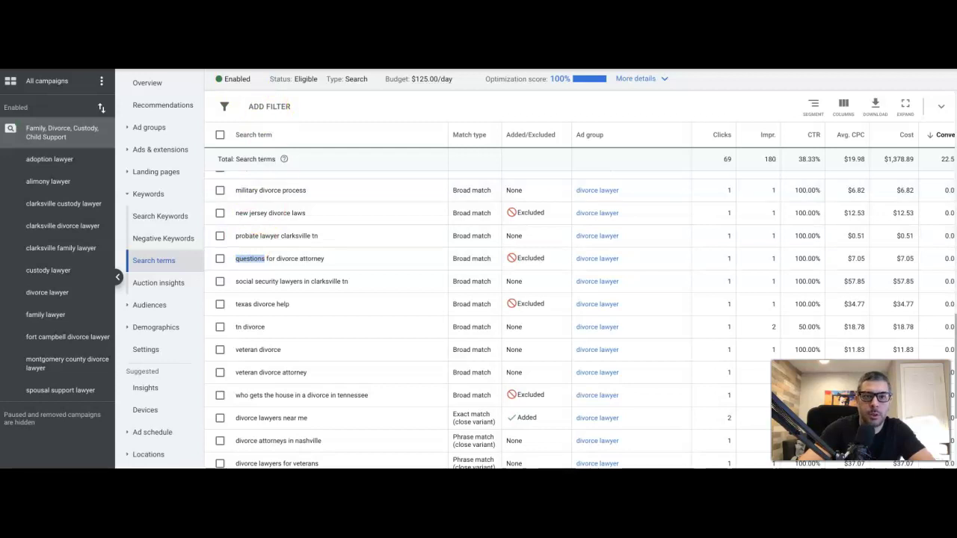
click(247, 71)
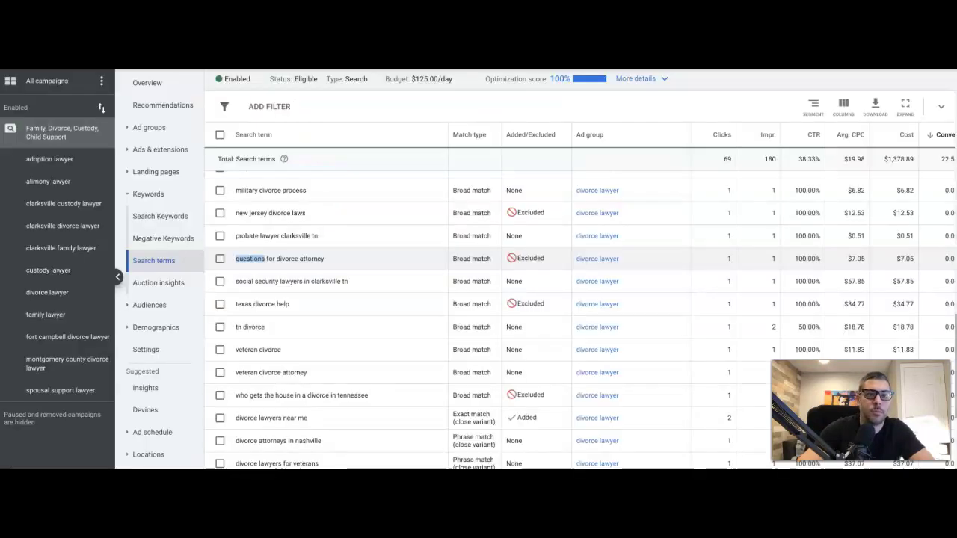
scroll(305, 256, down, 3)
scroll(306, 259, down, 1)
click(279, 189)
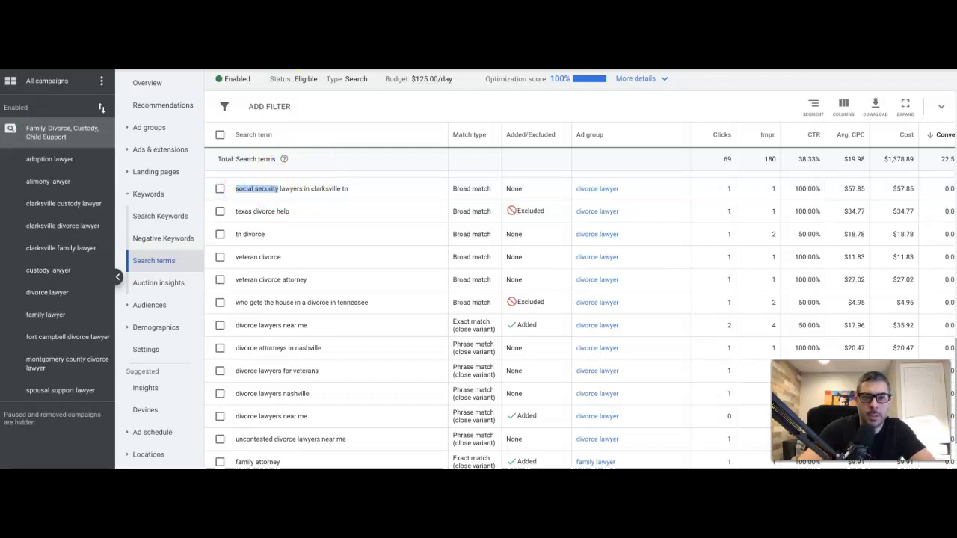
key(alt+Tab)
click(312, 159)
click(316, 258)
text(social security)
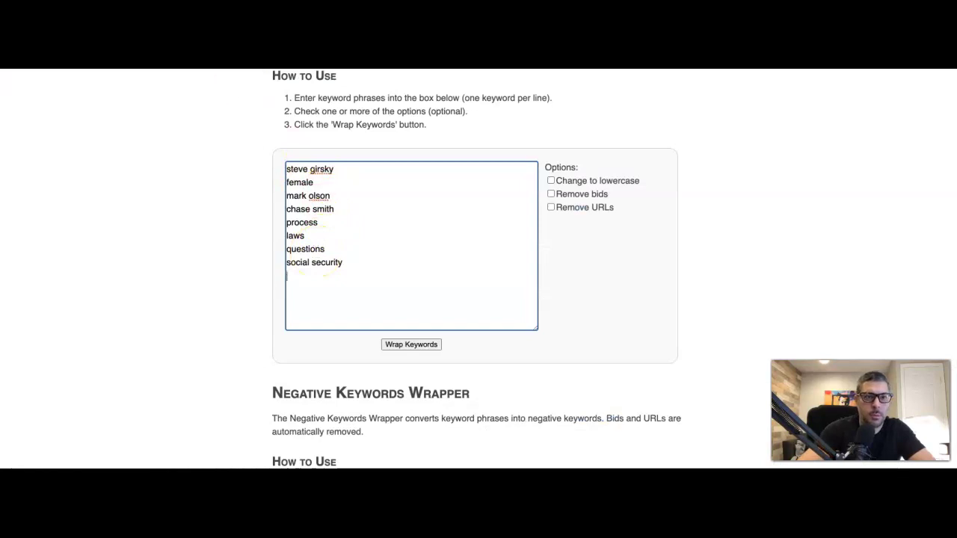
key(alt+Tab)
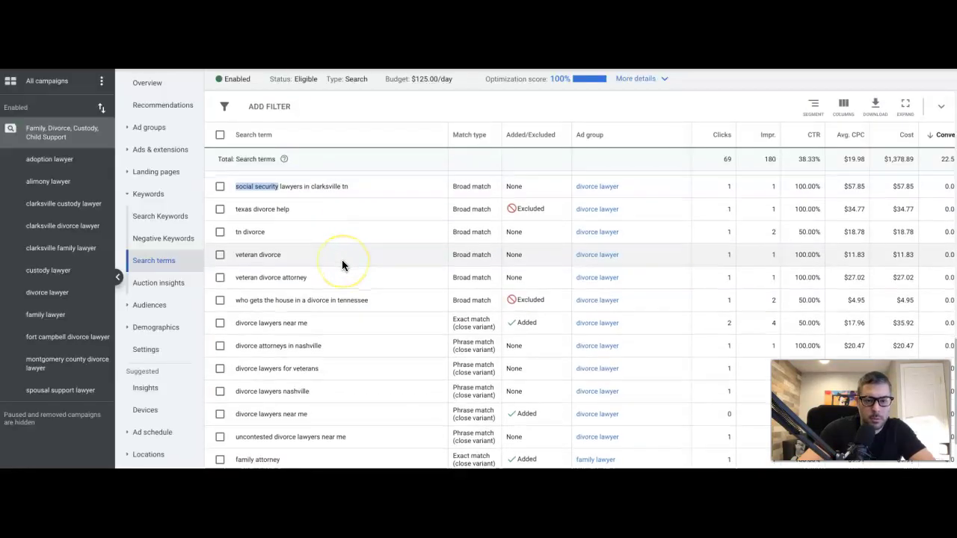
Review more search terms and take low income as the ninth unwanted term.
scroll(341, 260, down, 1)
scroll(341, 260, down, 2)
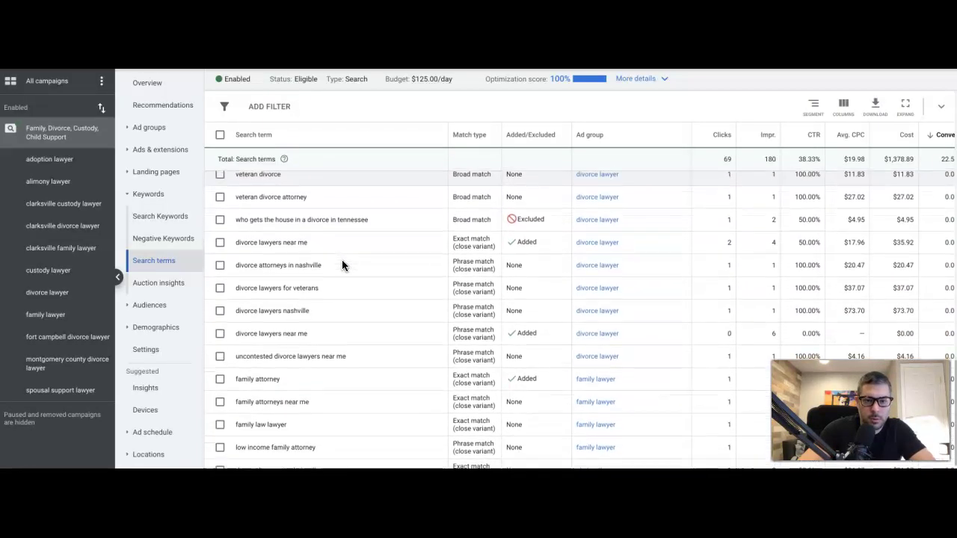
click(299, 234)
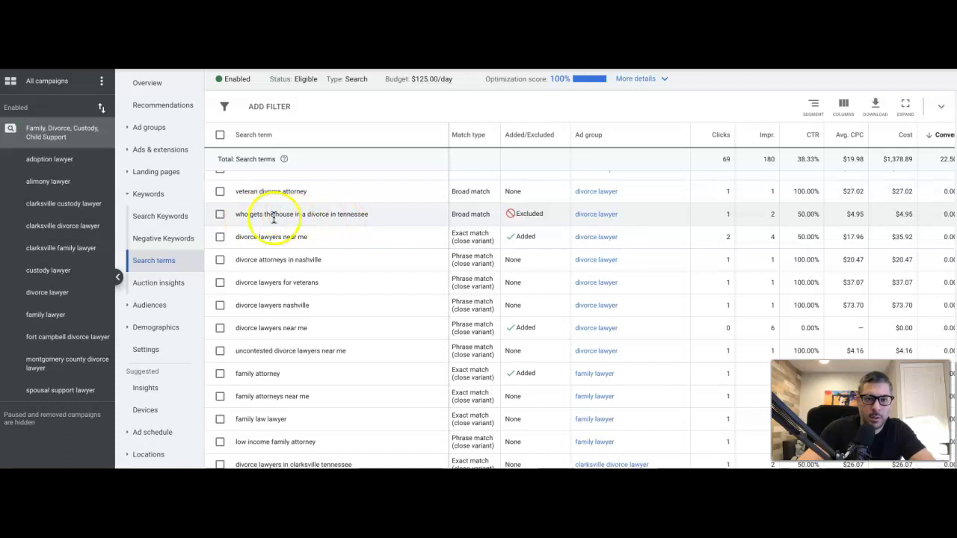
click(220, 215)
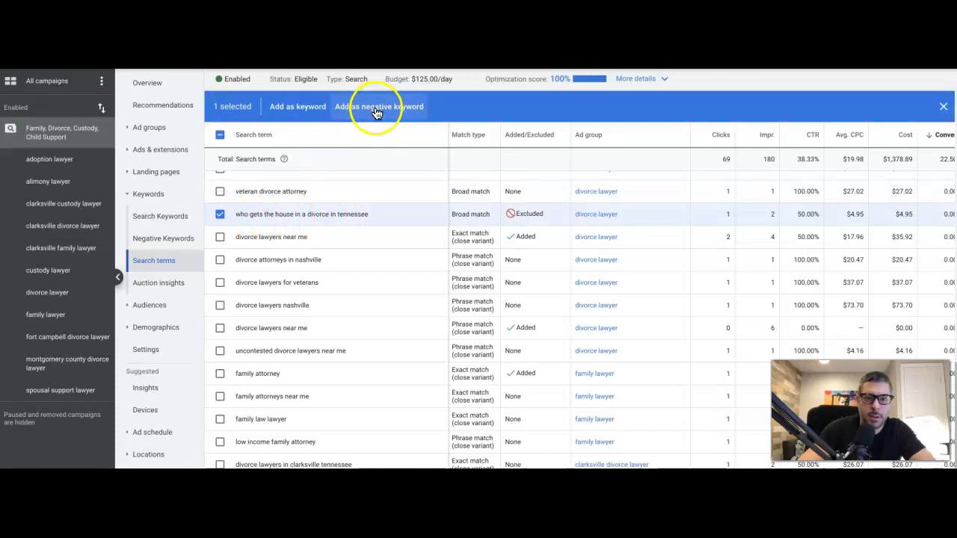
click(220, 215)
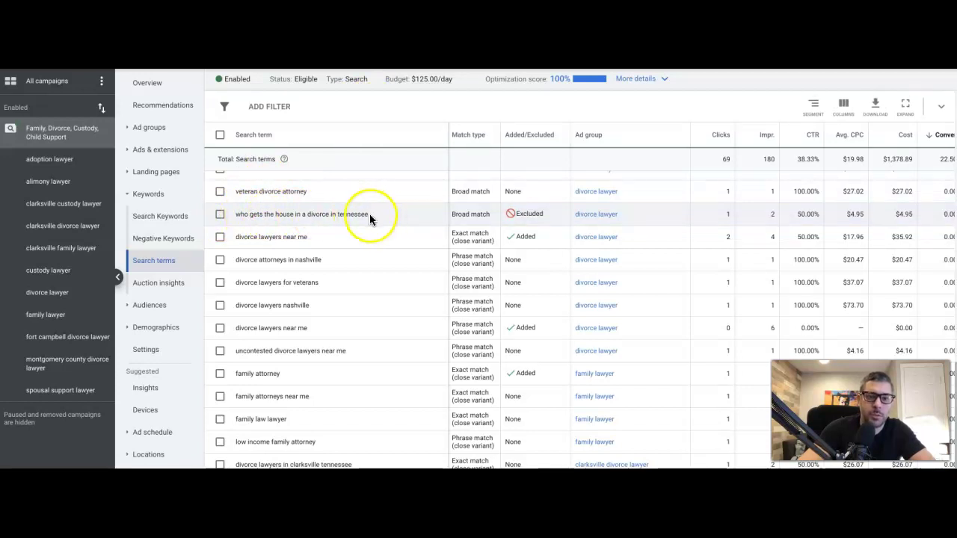
scroll(343, 293, down, 2)
scroll(344, 297, down, 2)
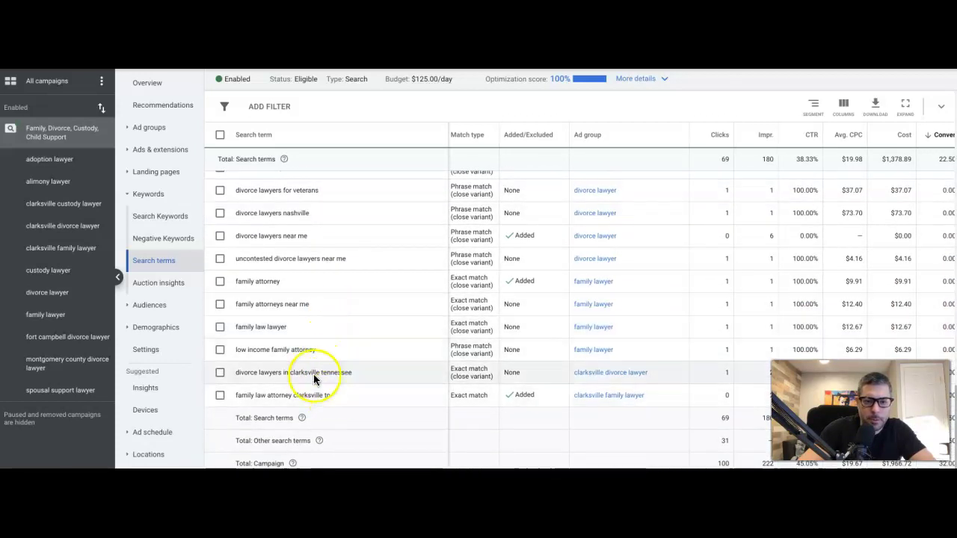
click(257, 350)
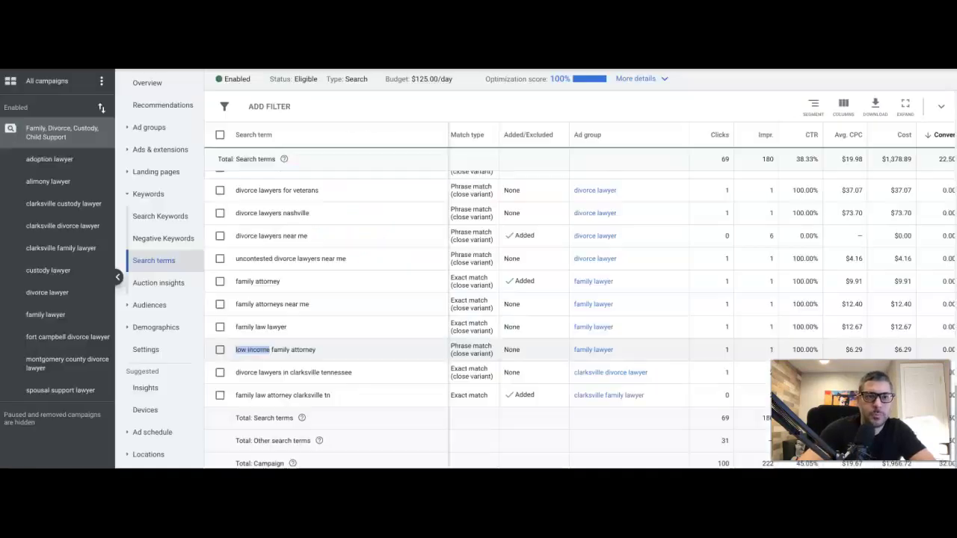
Select all nine wrapped negative keyword lines in the wrapper for copying.
scroll(326, 298, up, 10)
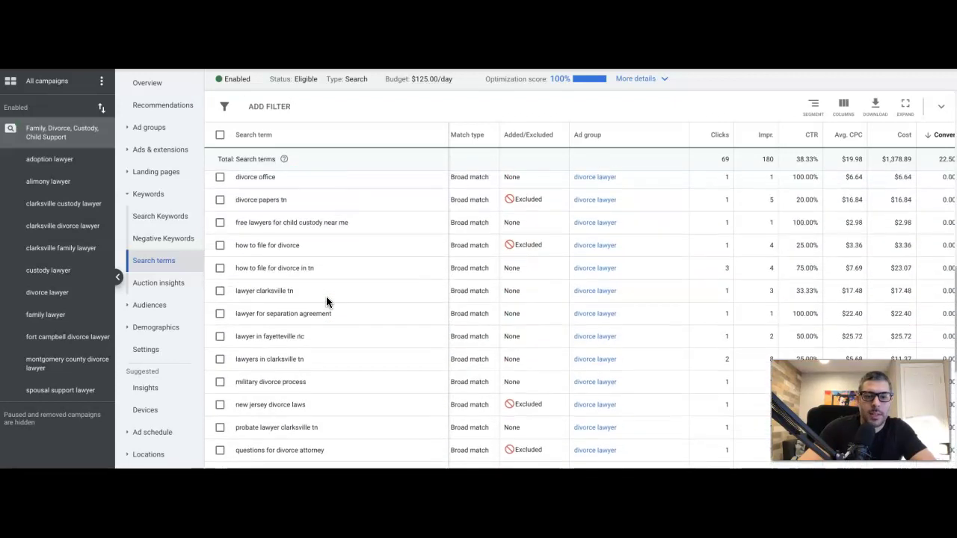
scroll(326, 296, up, 4)
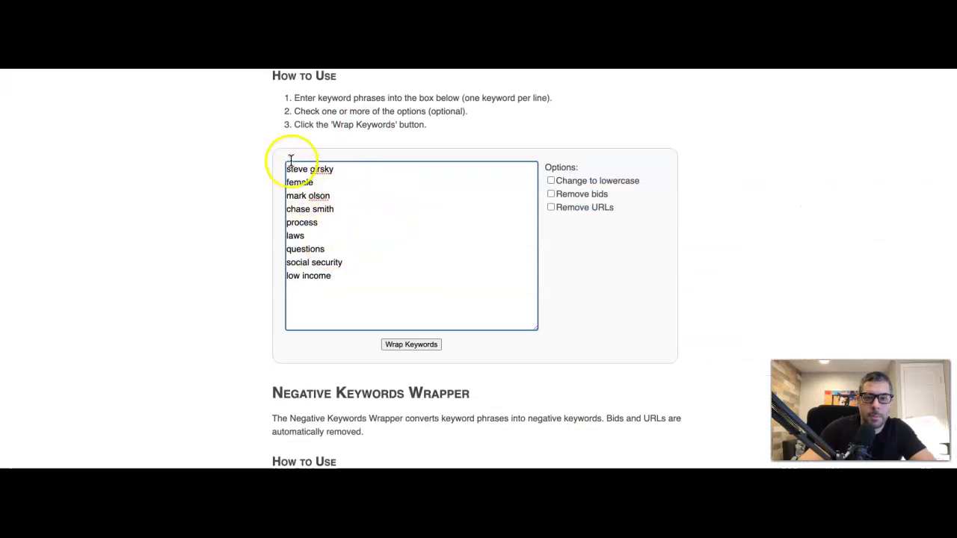
drag(290, 166, 349, 284)
key(ctrl+c)
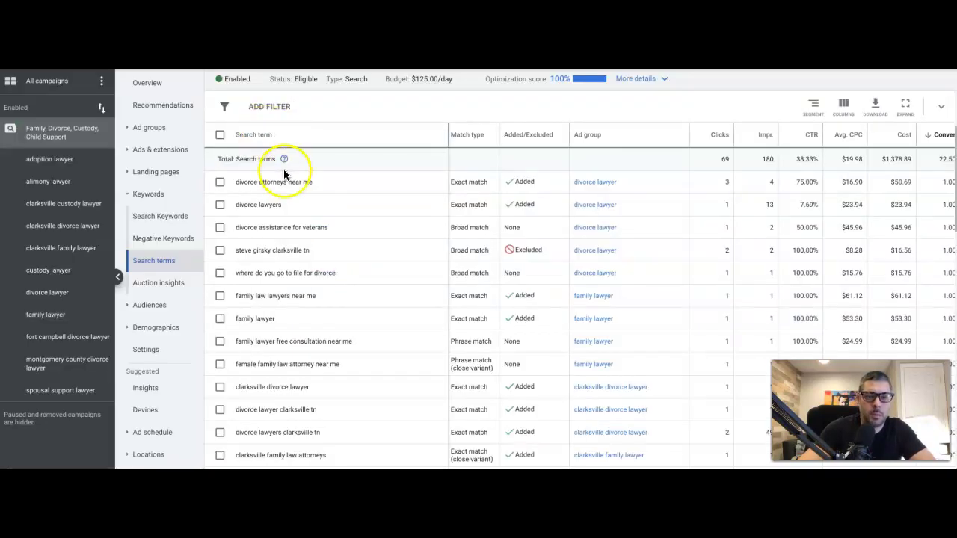
Paste the nine wrapped terms into the campaign's Negative Keywords list and save them.
click(156, 239)
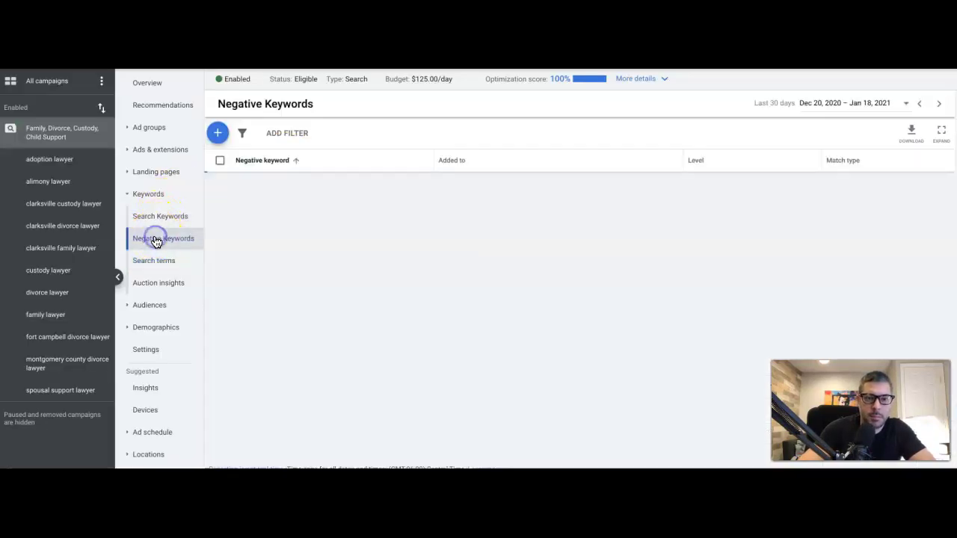
click(219, 135)
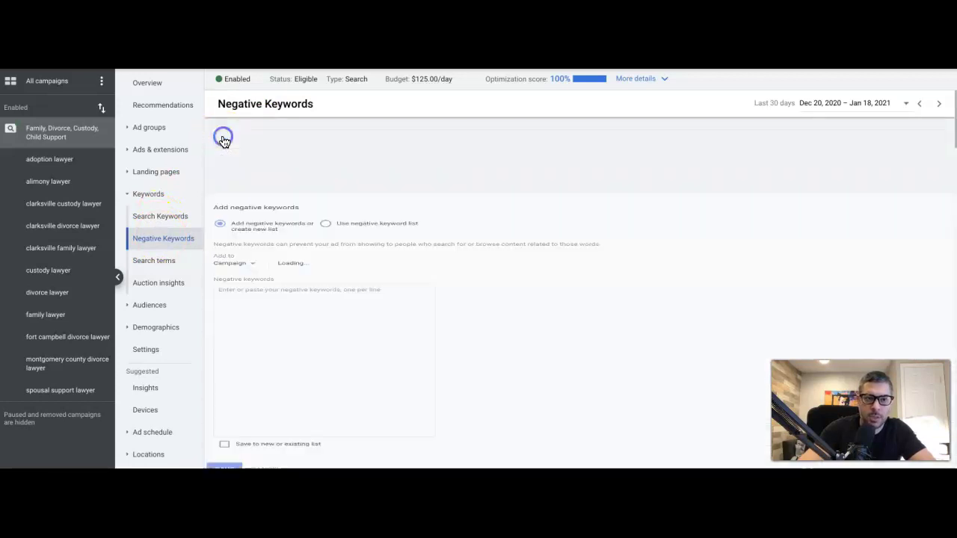
click(251, 275)
key(ctrl+v)
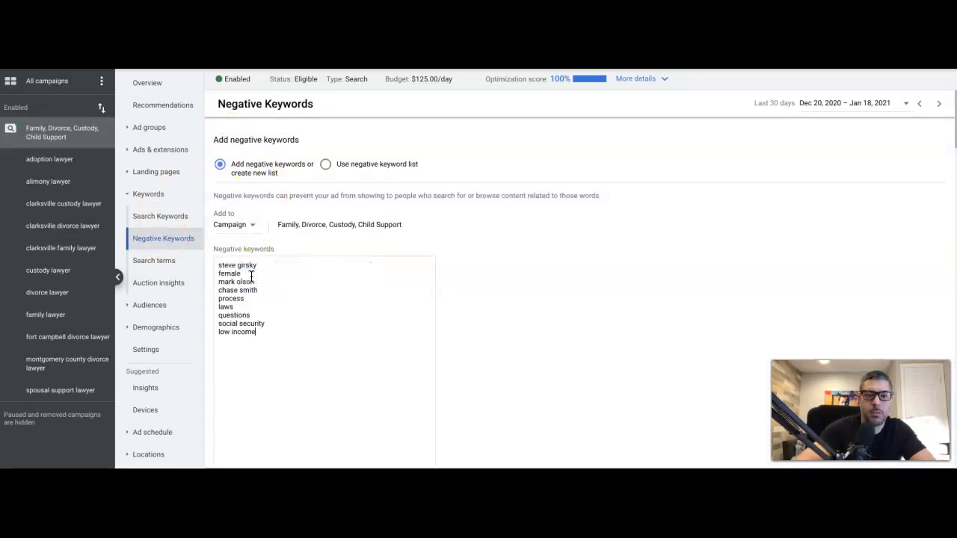
scroll(329, 299, down, 1)
click(232, 456)
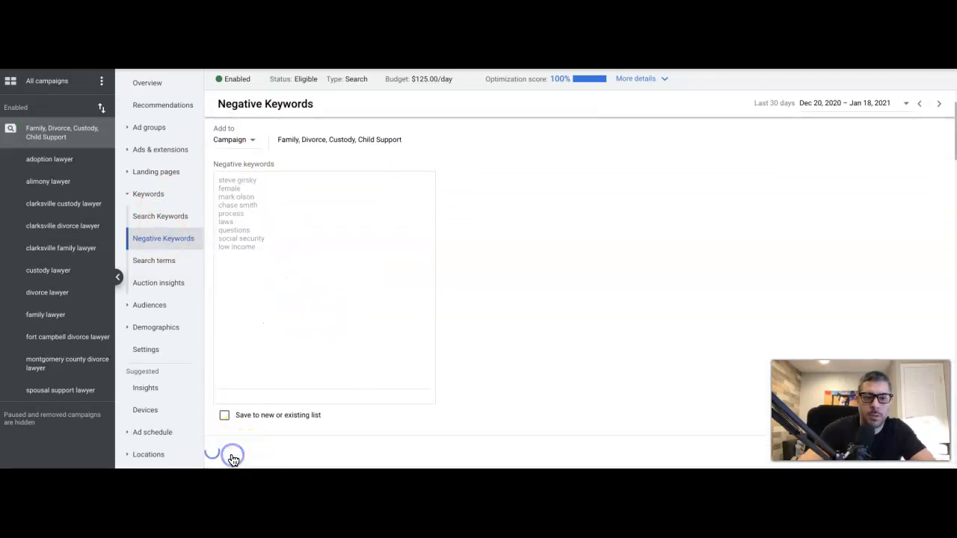
scroll(314, 258, up, 2)
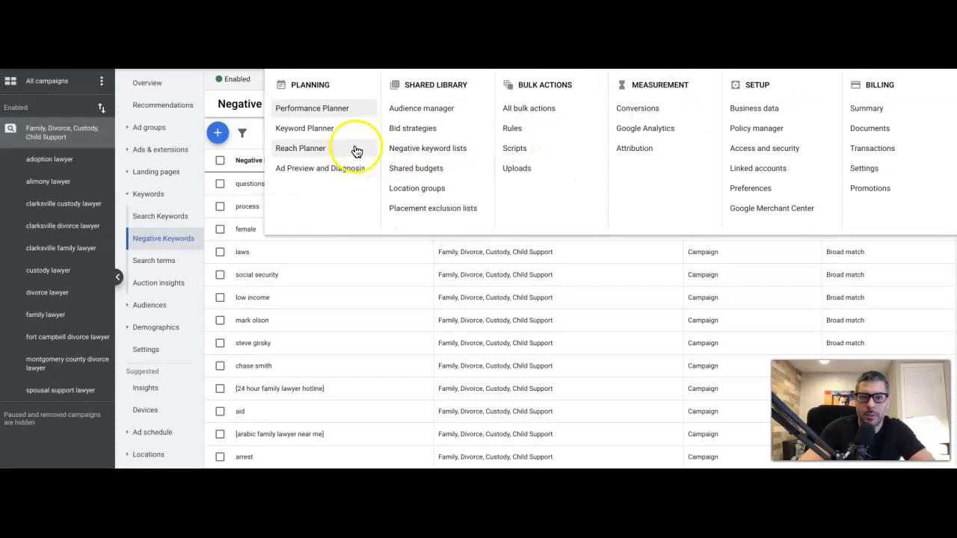
In Keyword Planner, get new keyword ideas for divorce lawyer, family lawyer and custody lawyer.
click(329, 129)
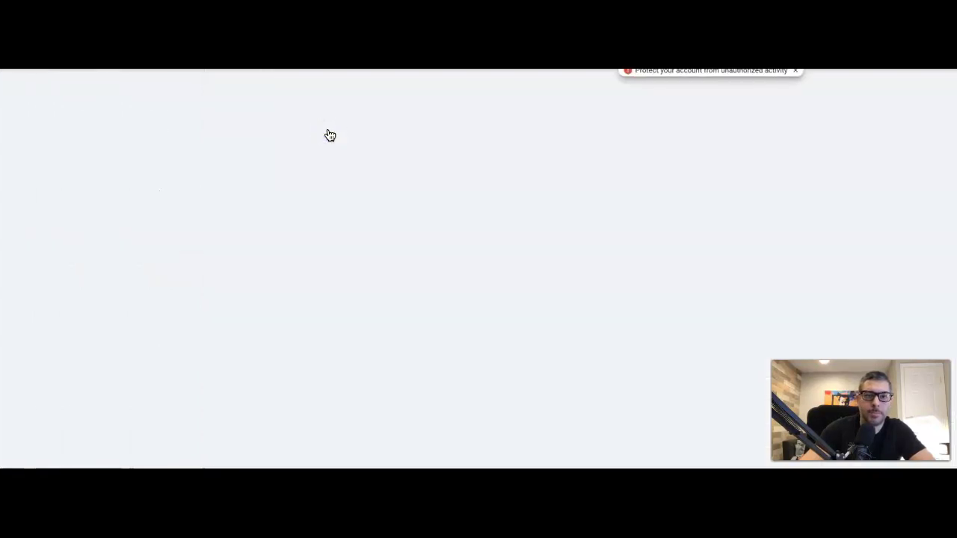
click(222, 194)
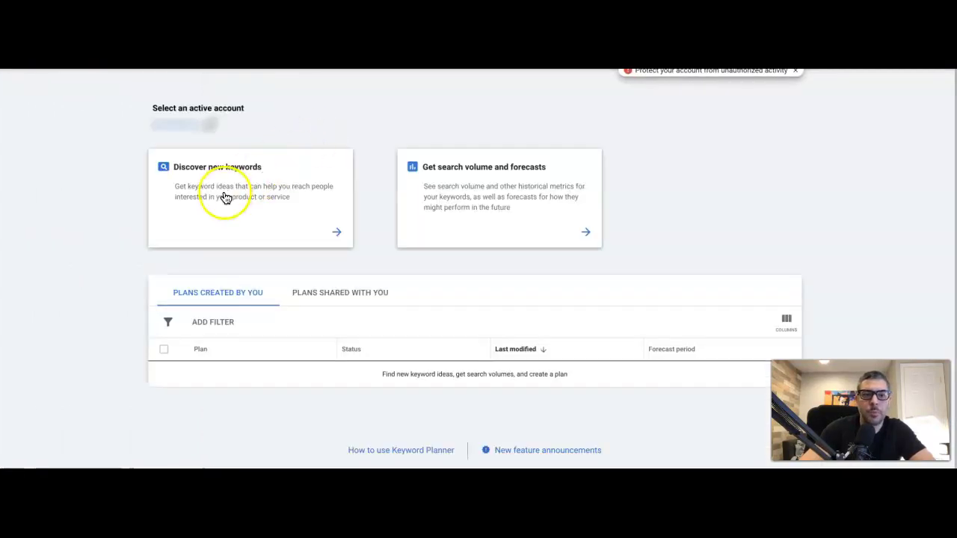
click(219, 270)
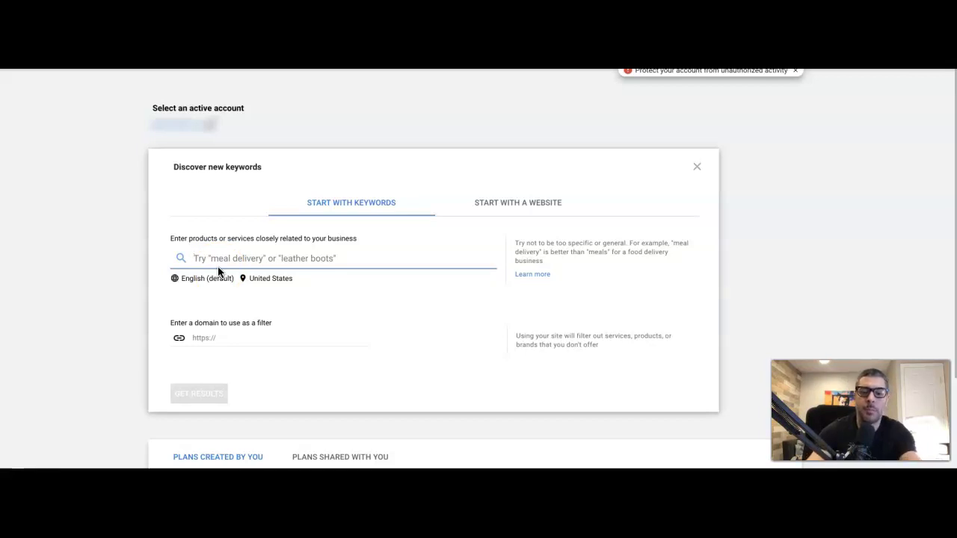
text(d)
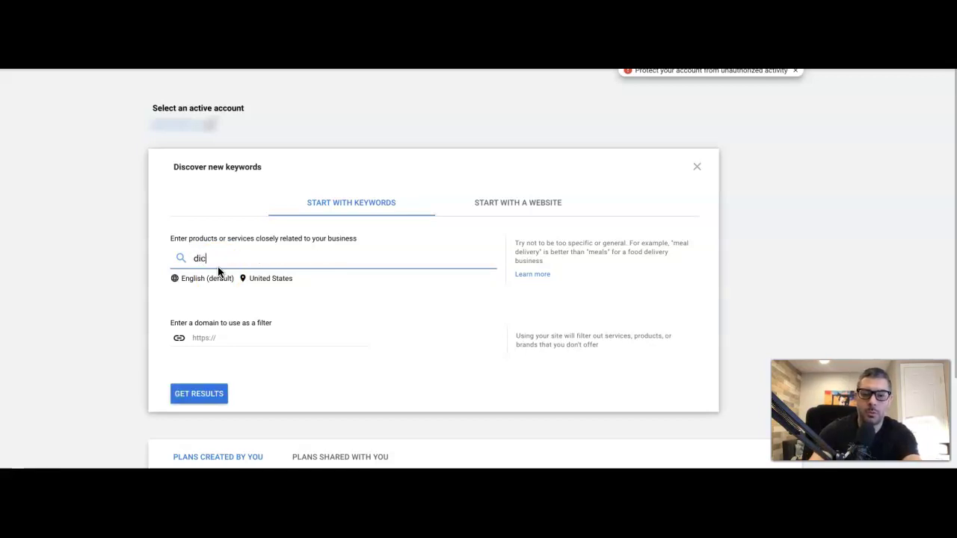
text(ivorce lawyer)
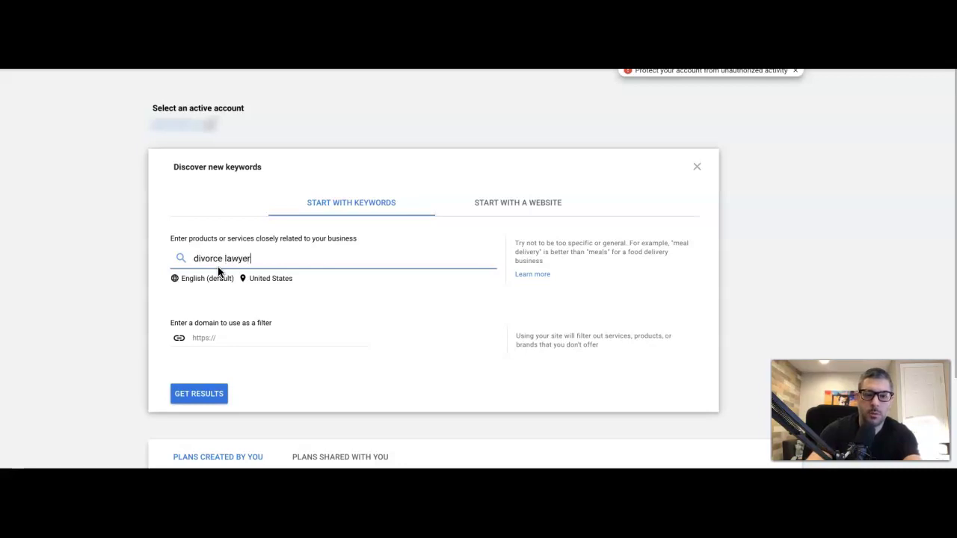
key(Return)
text(fa)
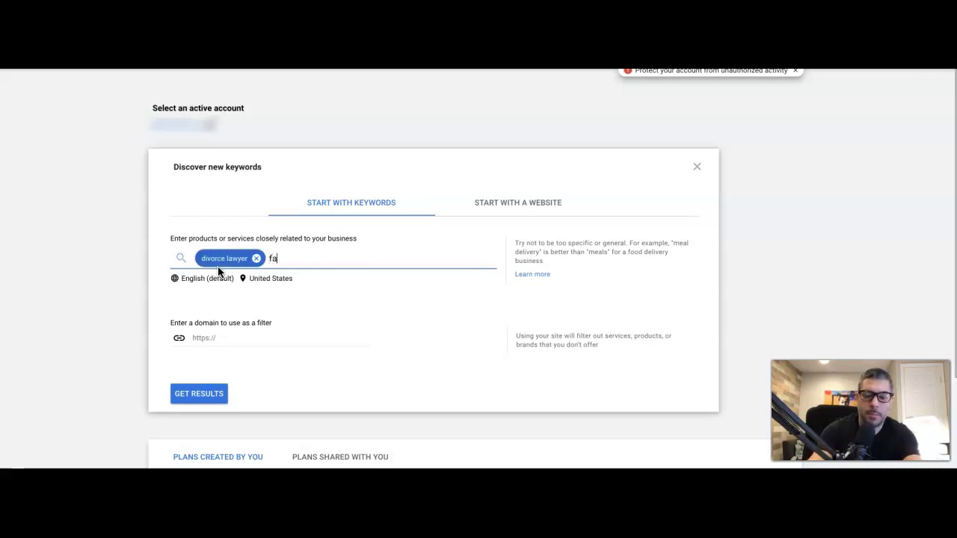
text(mily lawyer)
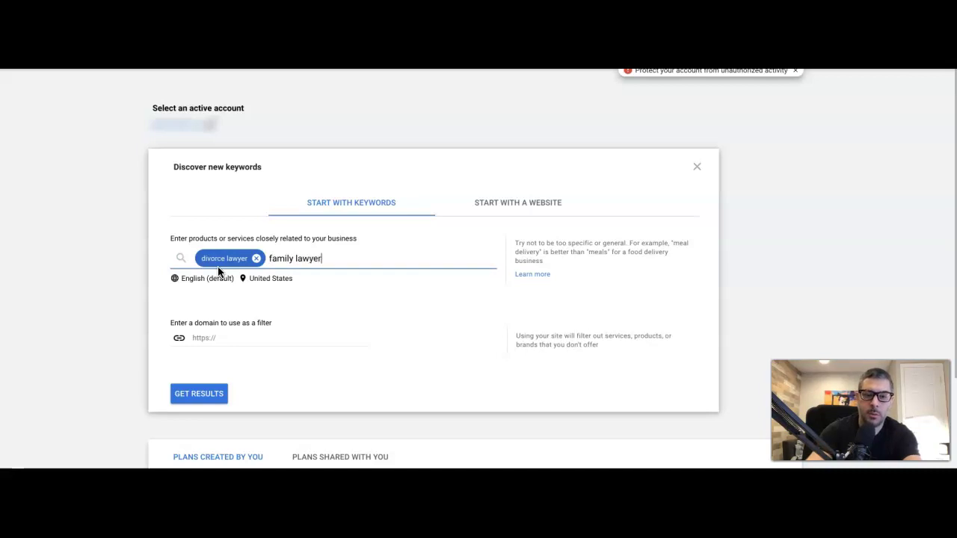
key(Return)
text(custod)
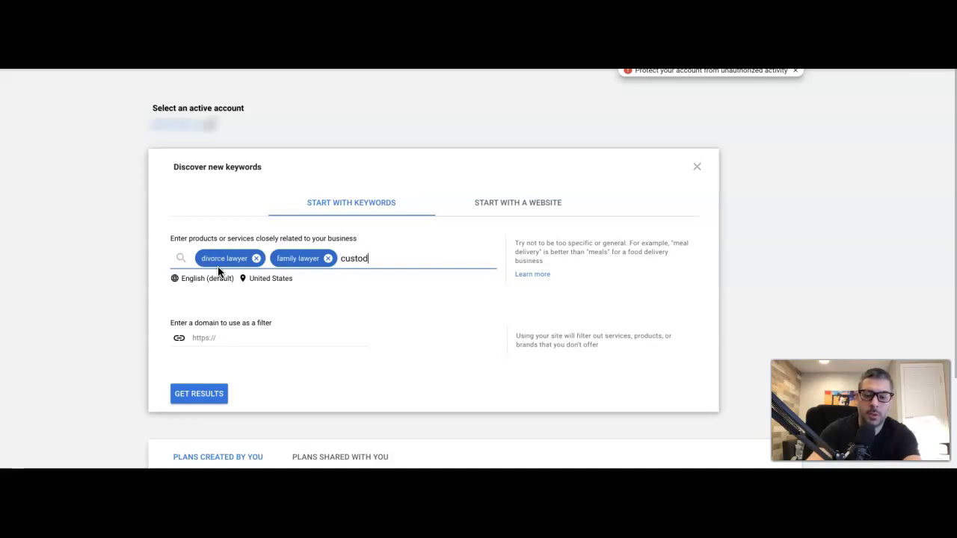
text(y lawyer)
key(Return)
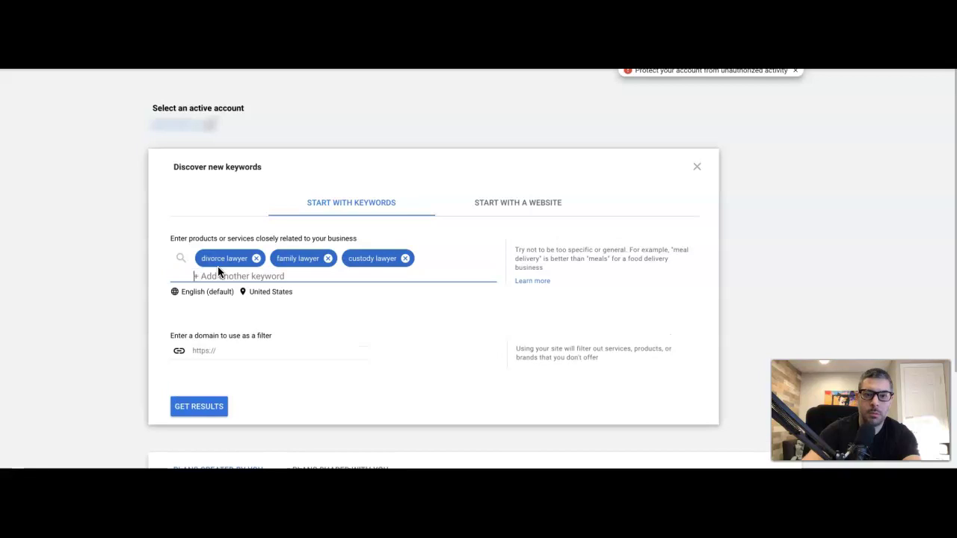
click(193, 411)
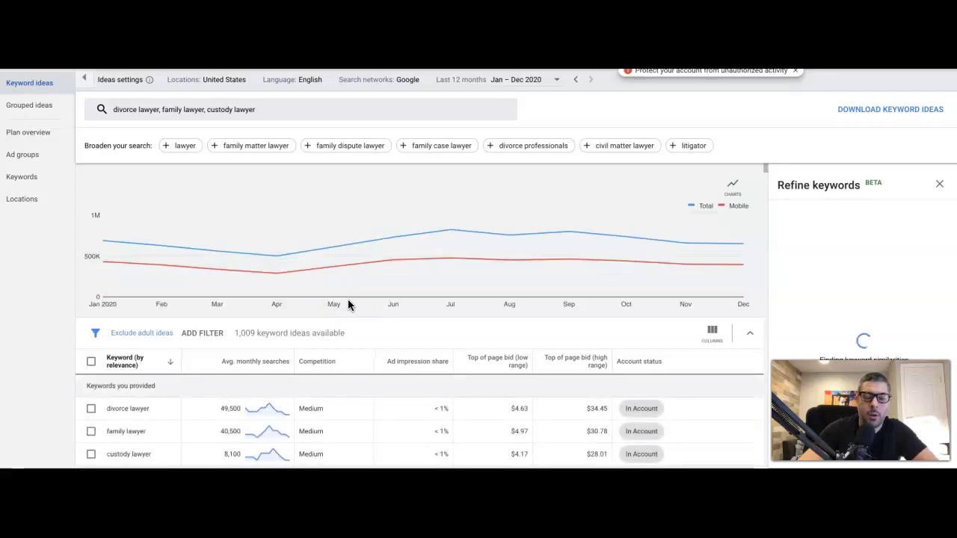
Scroll through the 1,009 lawyer keyword ideas, then close the Refine keywords panel to widen the table.
scroll(348, 305, down, 1)
click(317, 364)
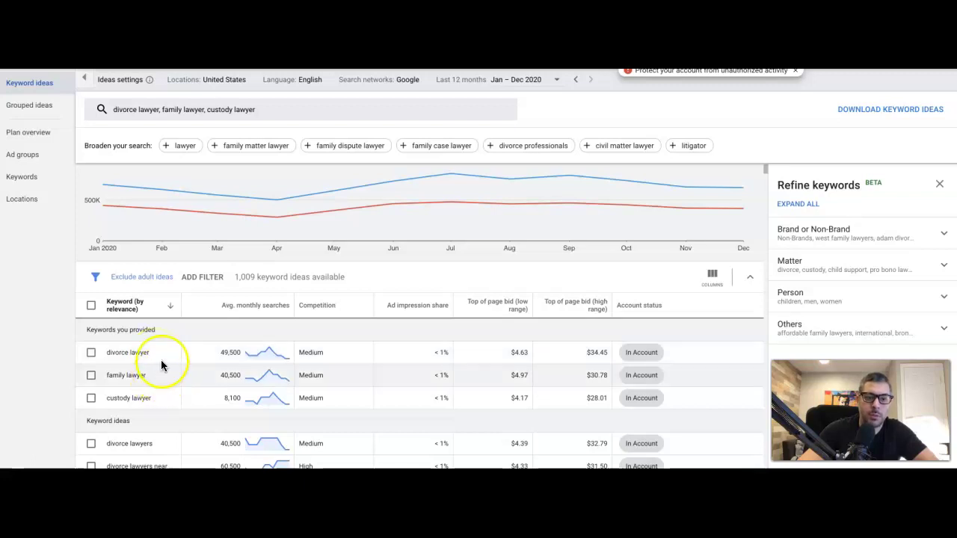
mouse_move(170, 207)
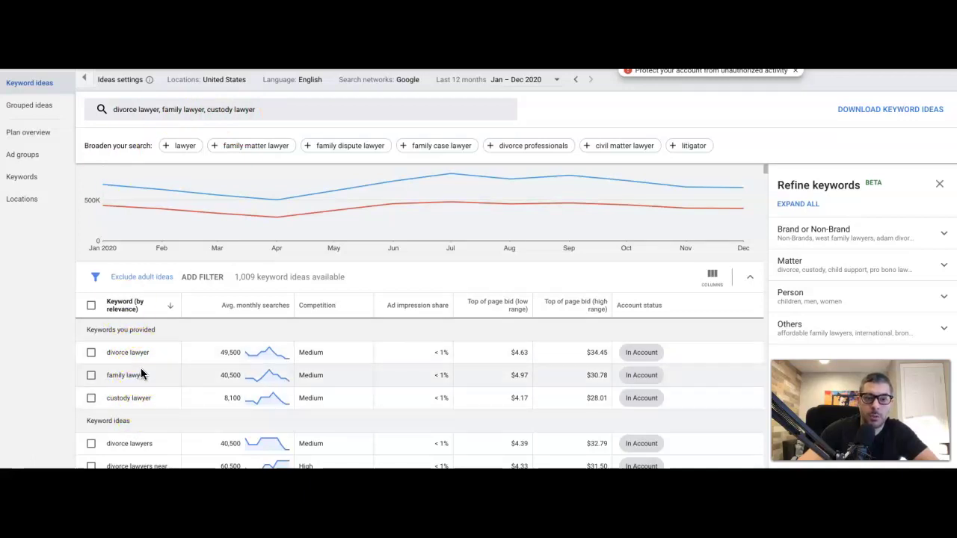
scroll(188, 370, down, 2)
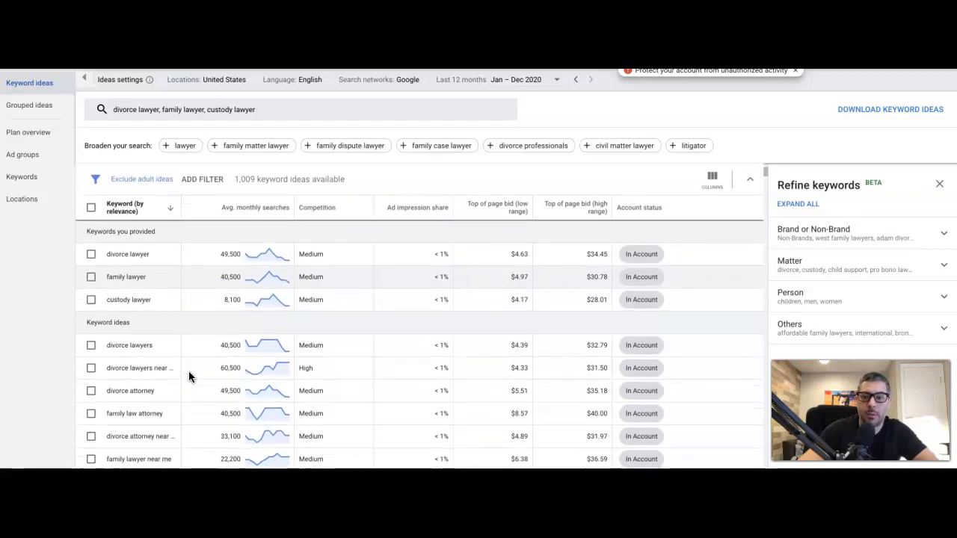
click(940, 184)
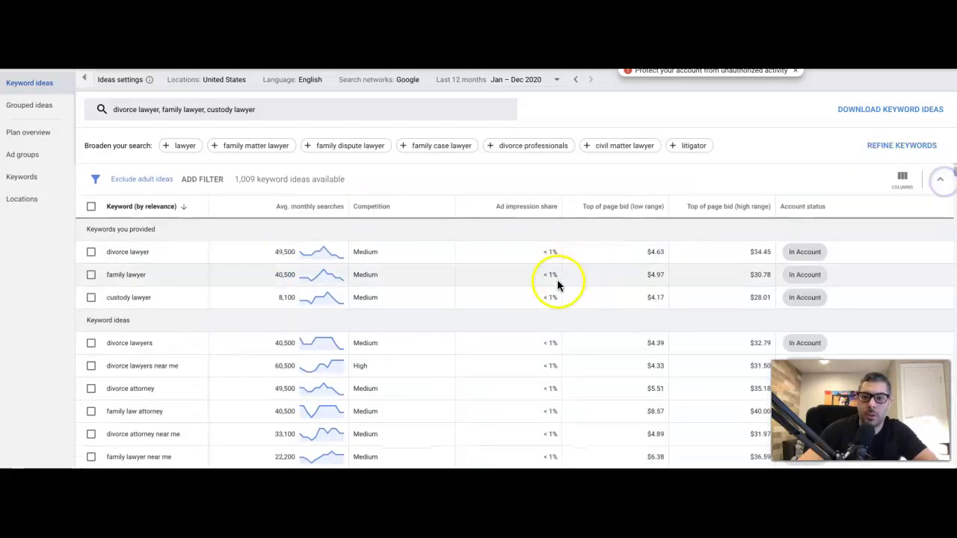
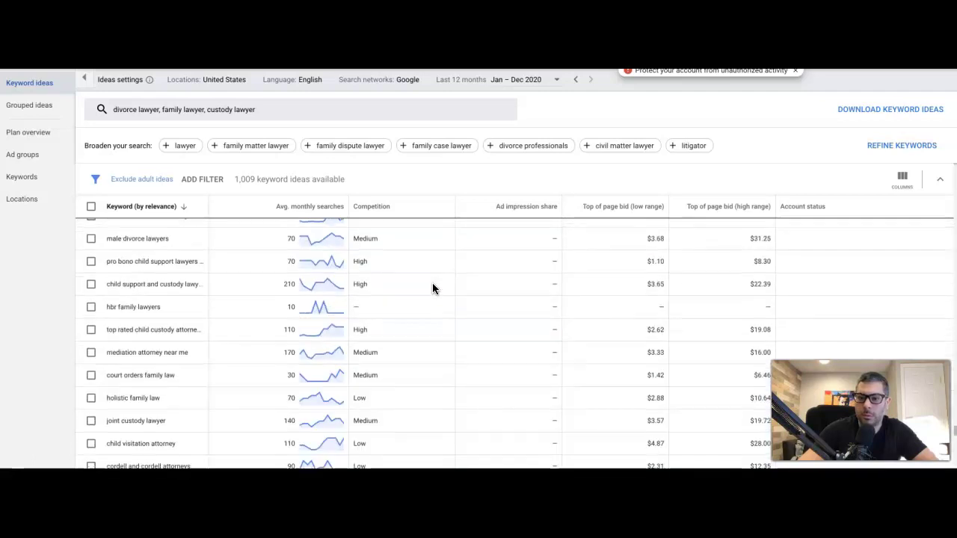
scroll(432, 288, down, 2)
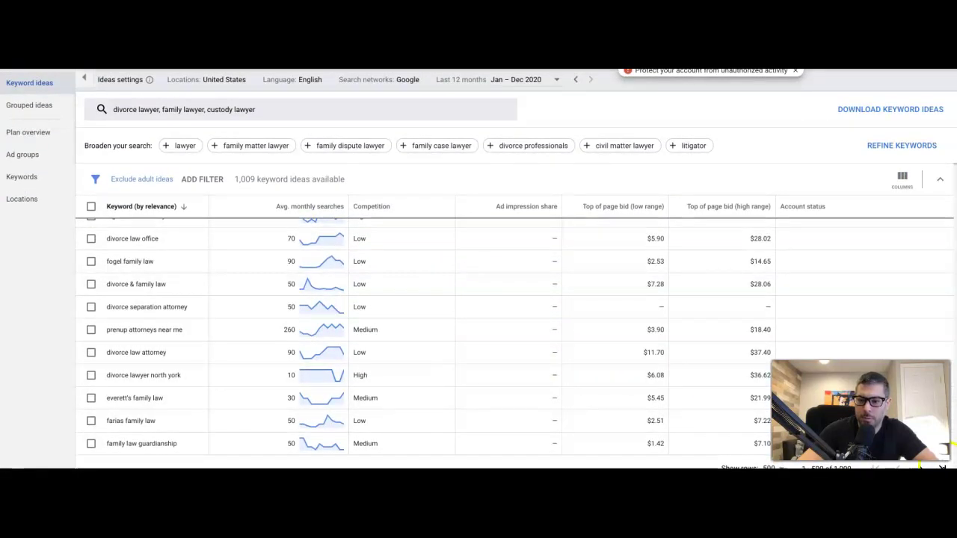
Jump to the last page of ideas and select 'low income' in low income custody attorney.
click(940, 467)
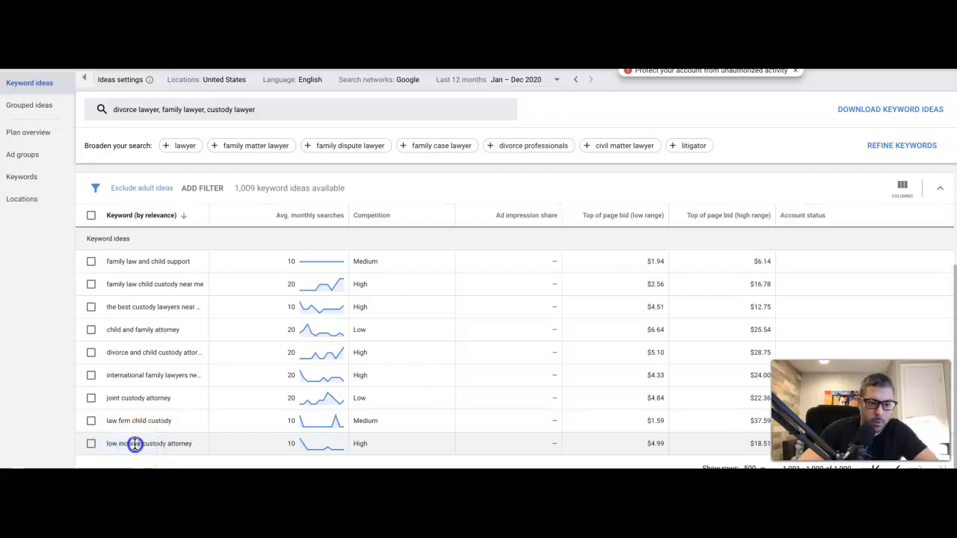
drag(108, 443, 106, 443)
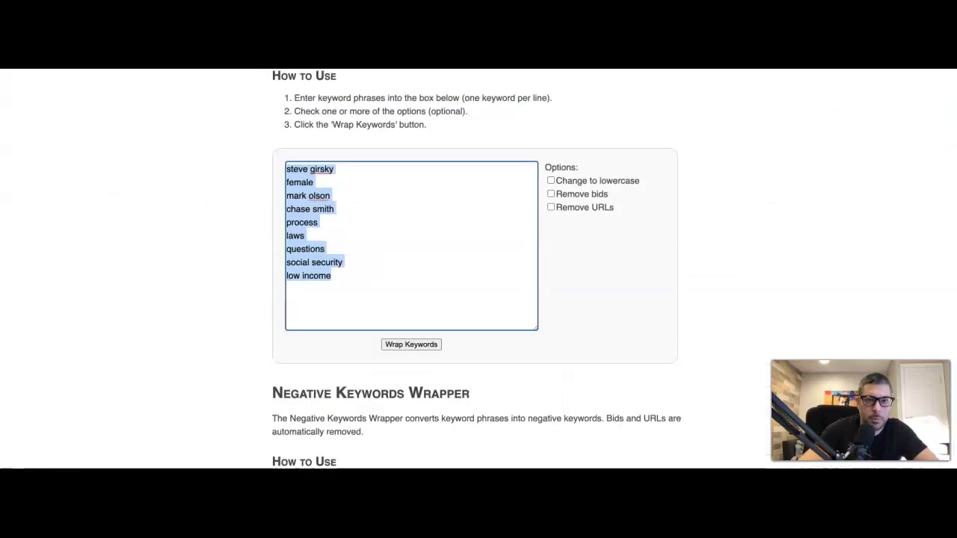
Delete the earlier terms in the Keyword Wrapper box so 'low income' is the only line.
key(BackSpace)
text(steve girsky female mark olson chase smith process laws questions social security low income)
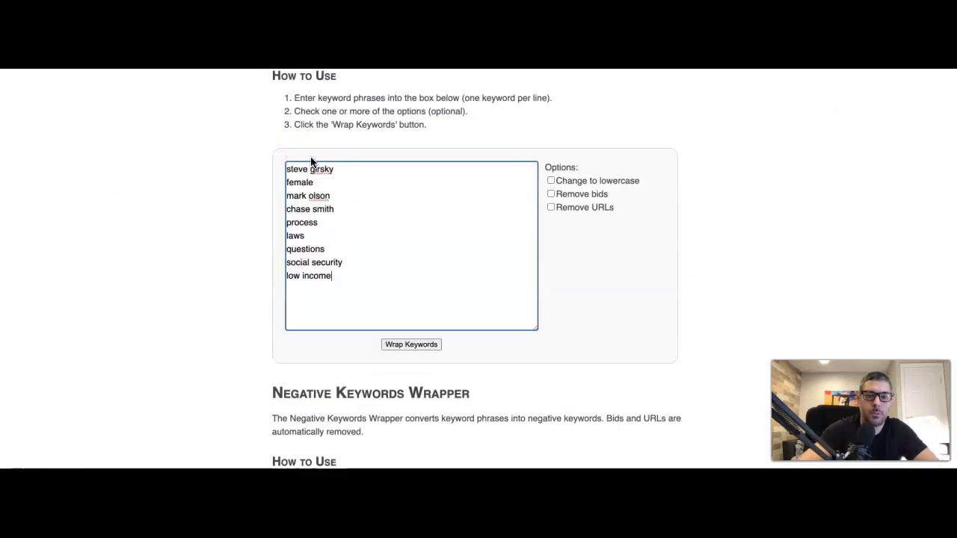
drag(344, 261, 279, 162)
key(BackSpace)
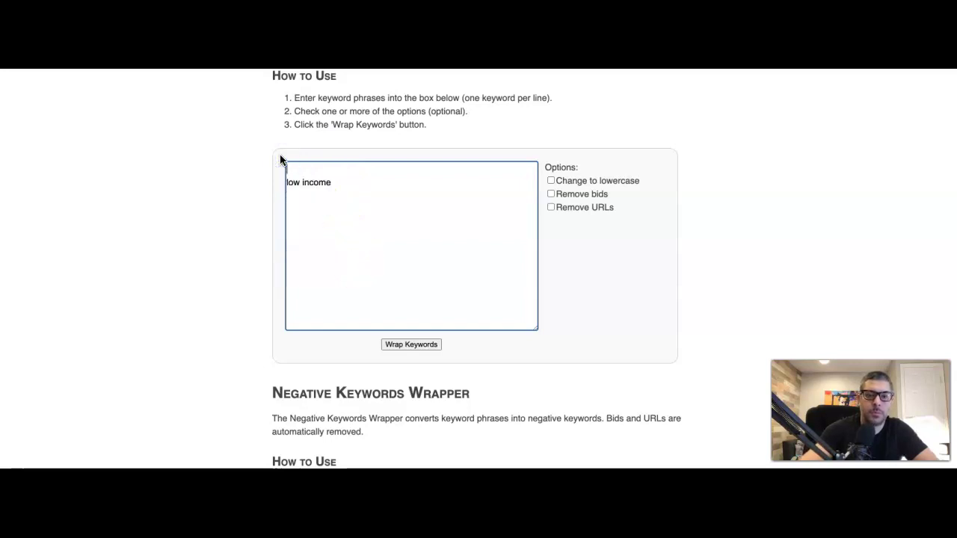
key(BackSpace)
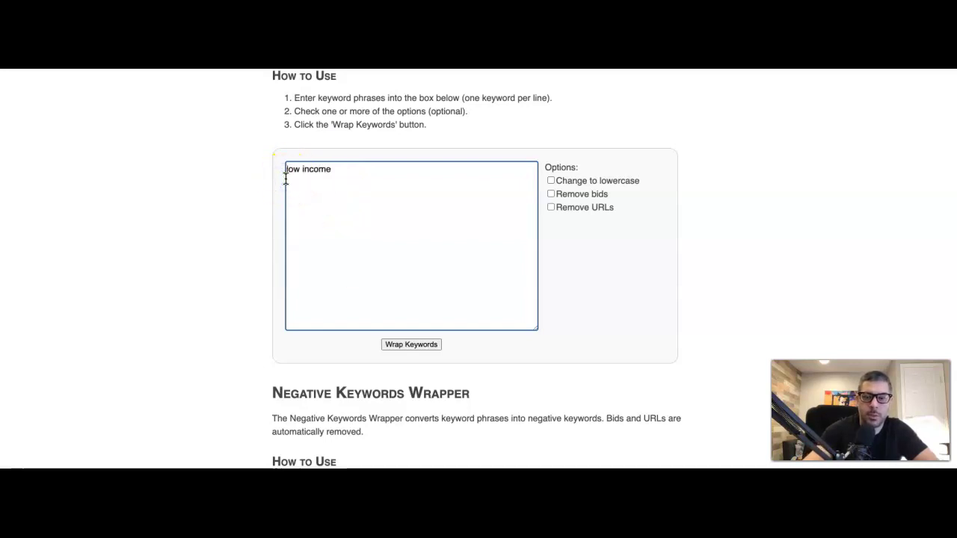
click(352, 174)
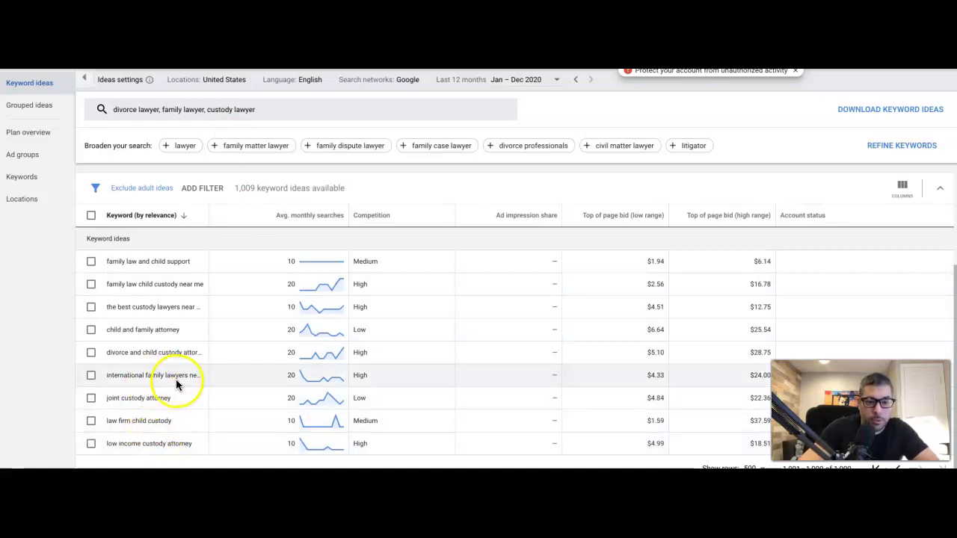
Widen the Keyword column and add 'international' under low income in the wrapper list.
drag(208, 220, 275, 232)
click(133, 375)
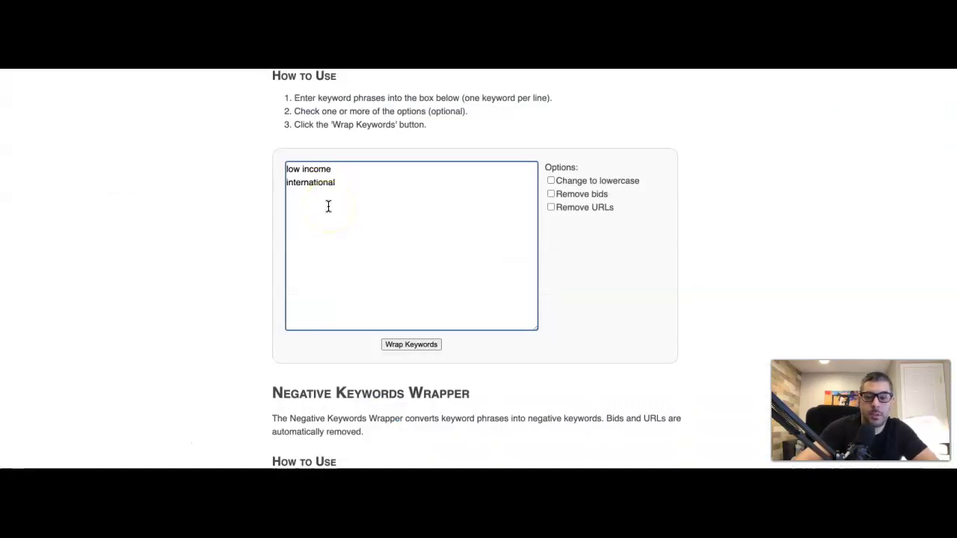
click(332, 192)
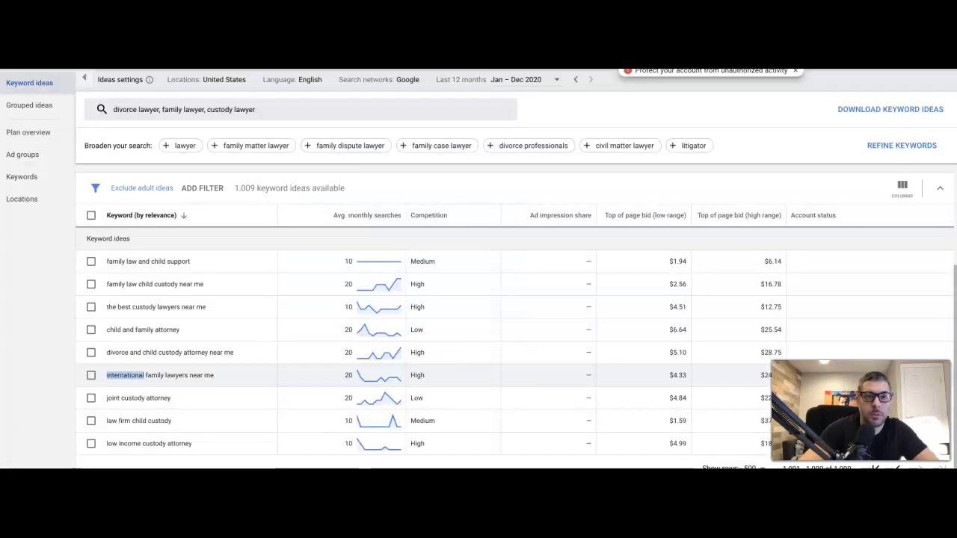
Find and select 'pro bono' in the custody pro bono lawyers idea.
scroll(216, 314, up, 1)
scroll(218, 319, down, 1)
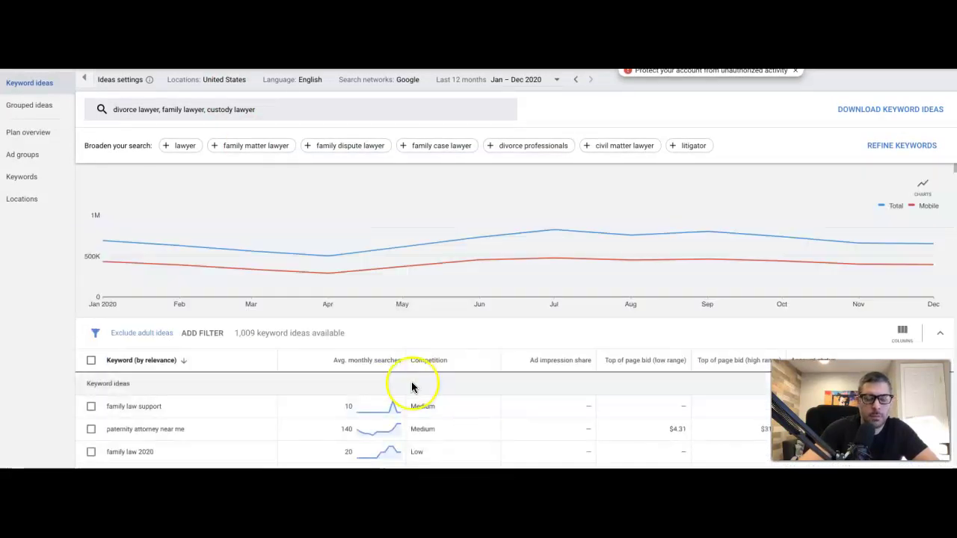
scroll(413, 383, down, 2)
scroll(413, 387, down, 15)
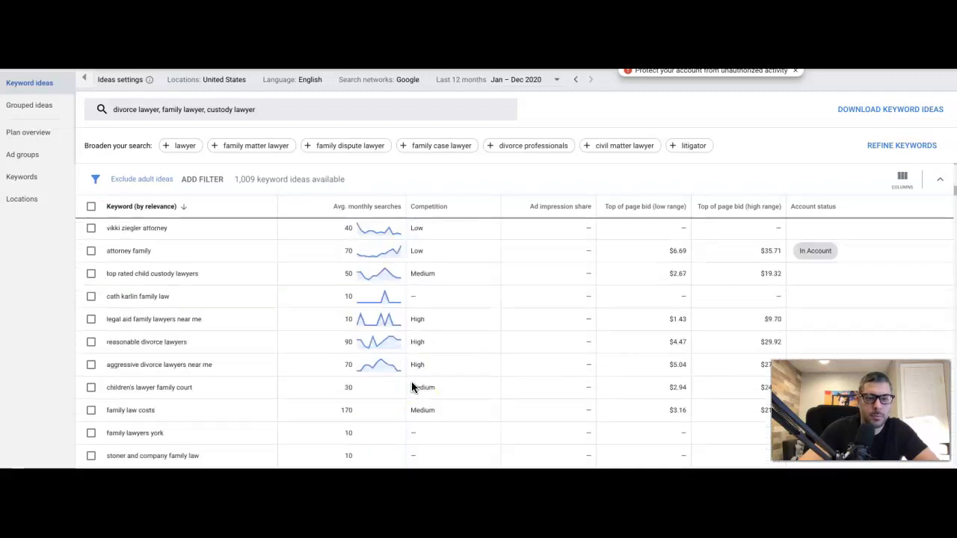
scroll(412, 386, down, 10)
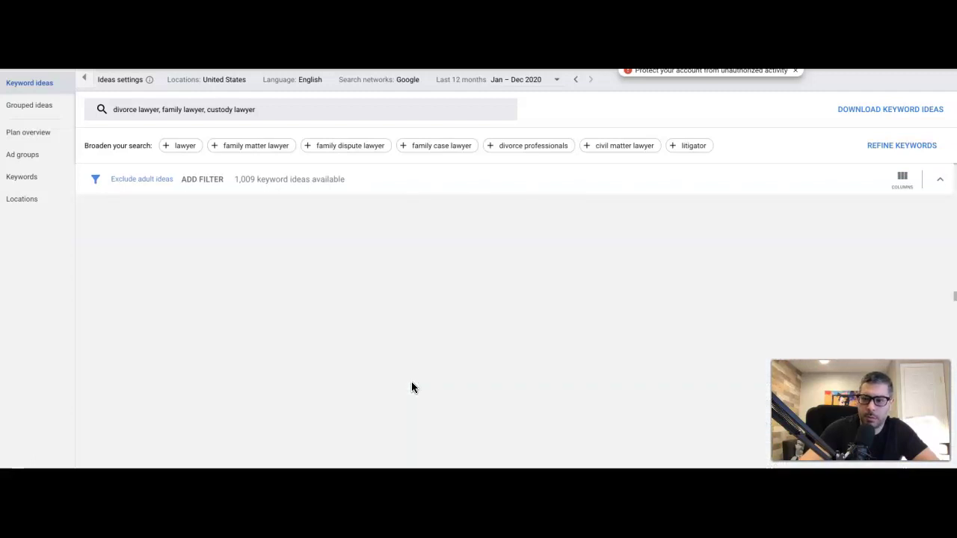
scroll(411, 387, down, 10)
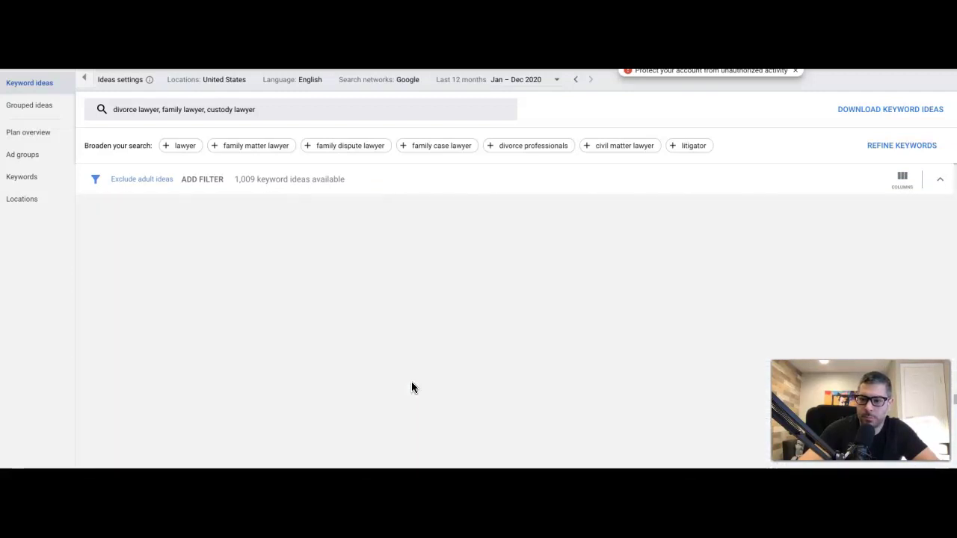
scroll(411, 386, down, 10)
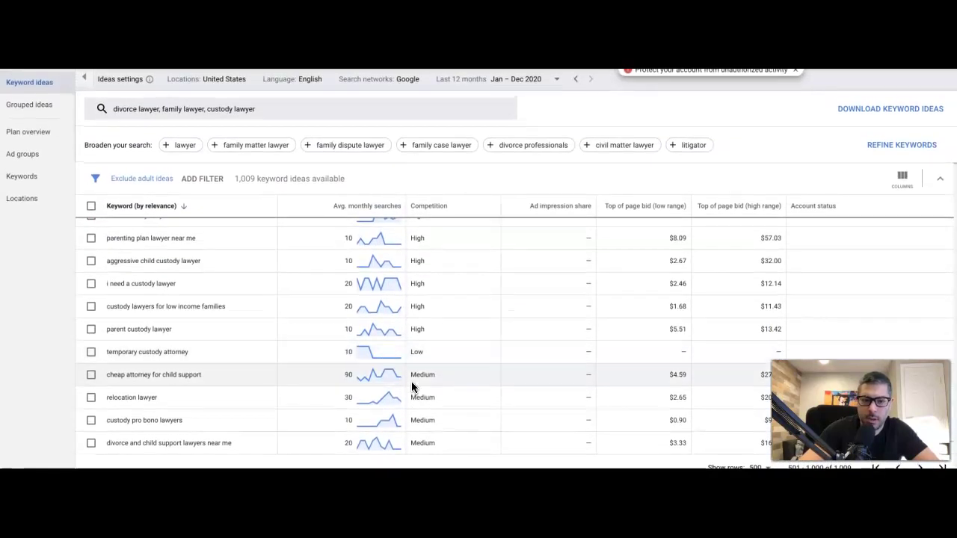
click(166, 403)
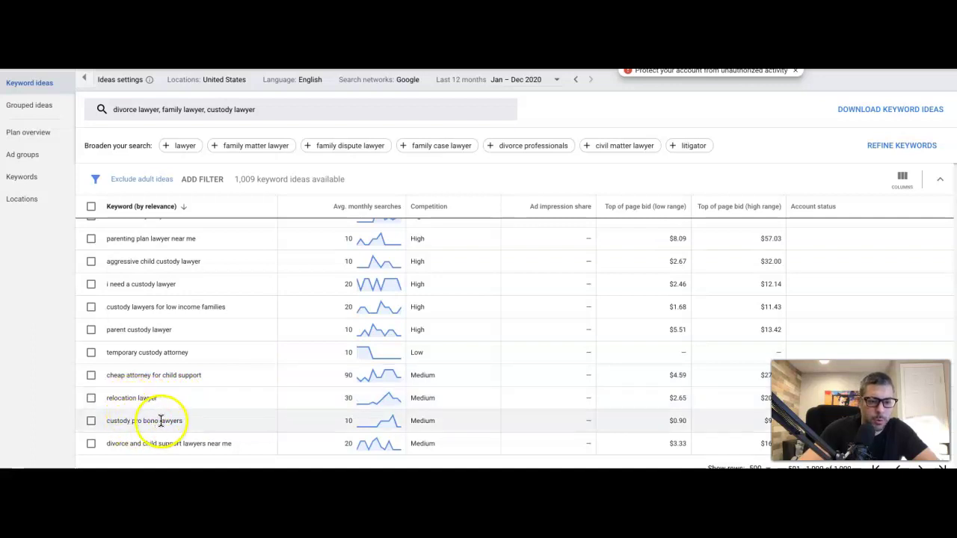
click(160, 420)
click(141, 423)
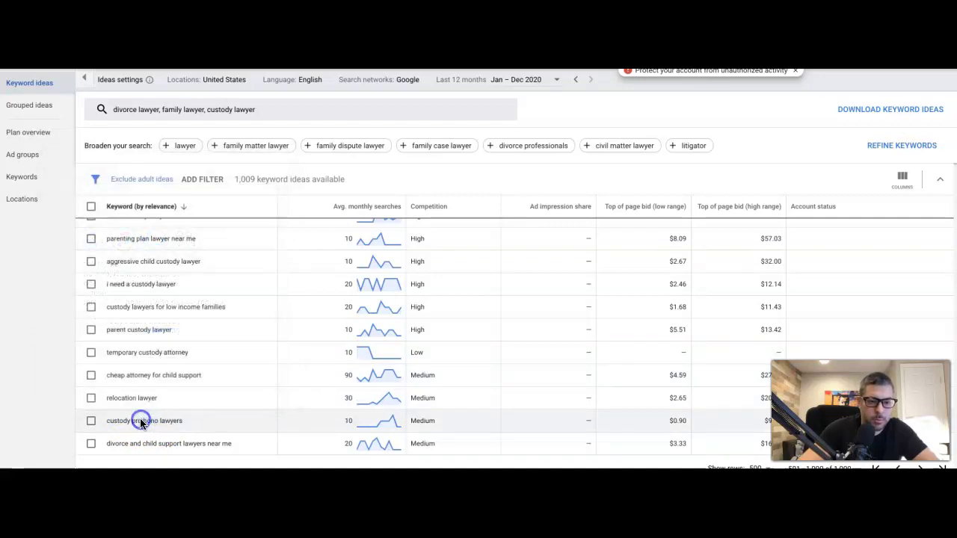
drag(158, 421, 131, 422)
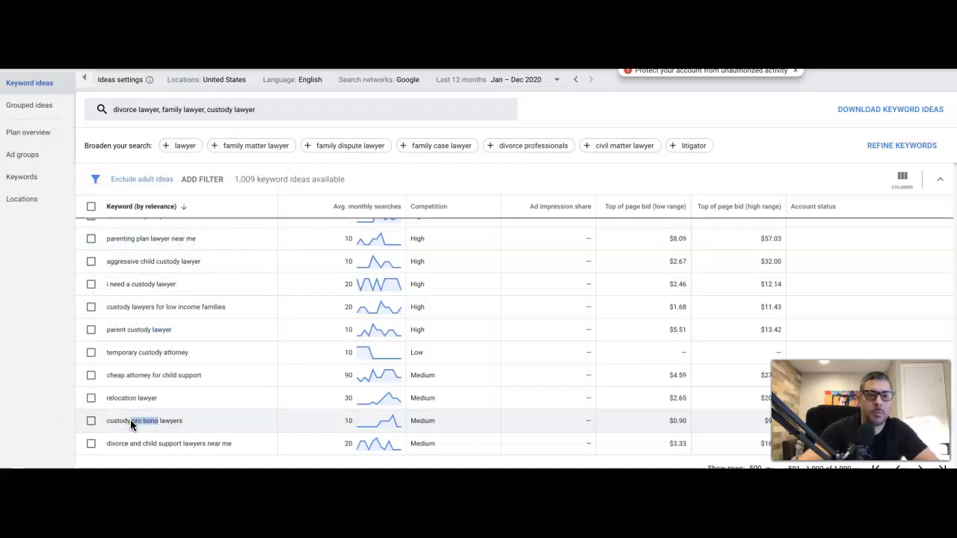
Paste 'pro bono' on a new line below international in the Keyword Wrapper box.
key(ctrl+Tab)
click(320, 172)
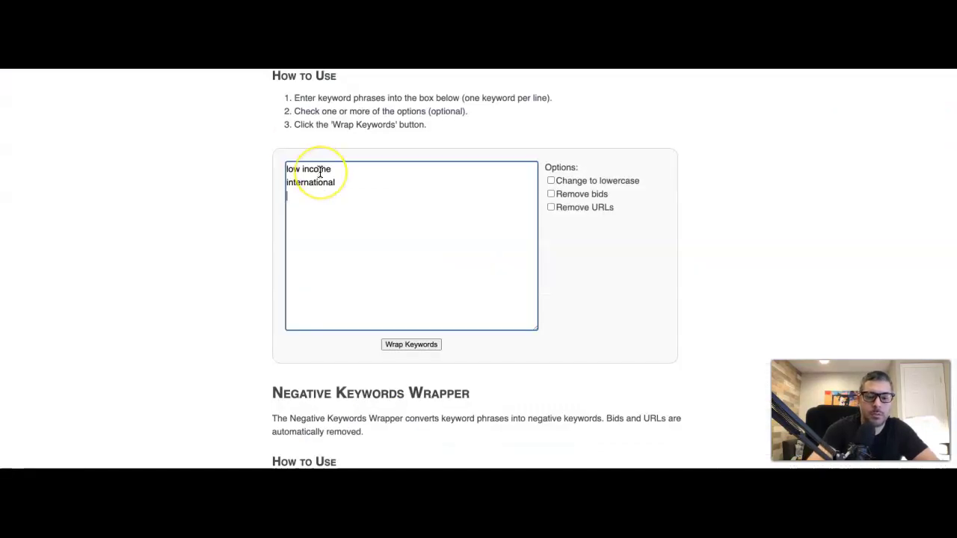
click(290, 197)
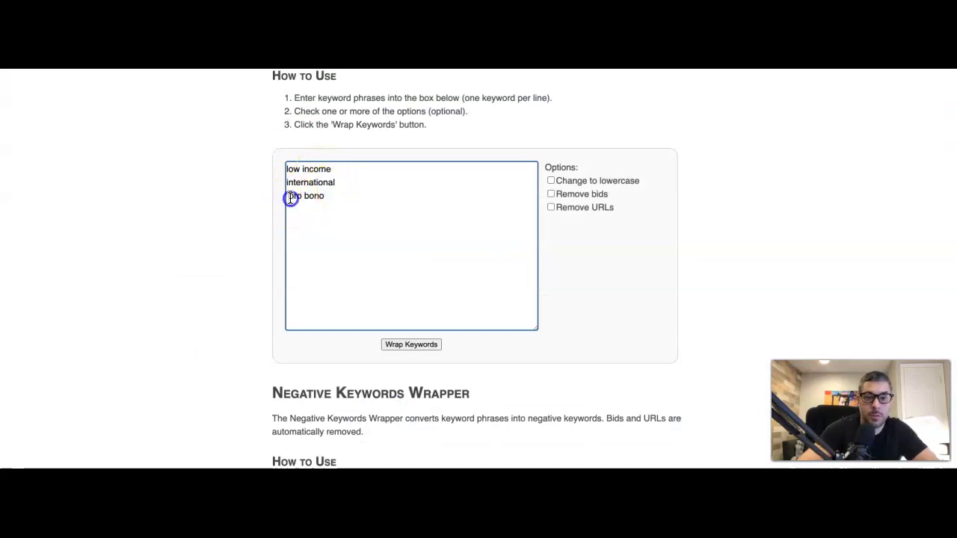
click(292, 211)
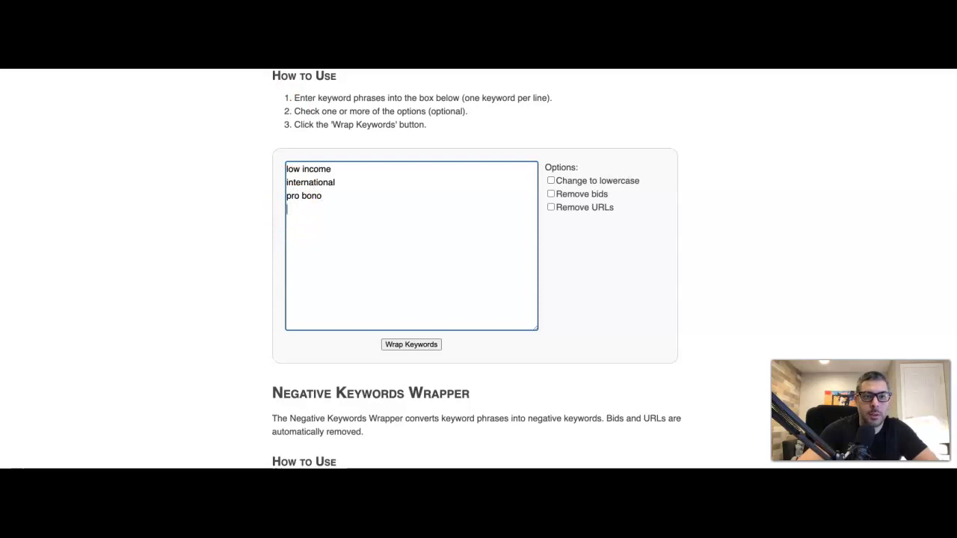
key(ctrl+Tab)
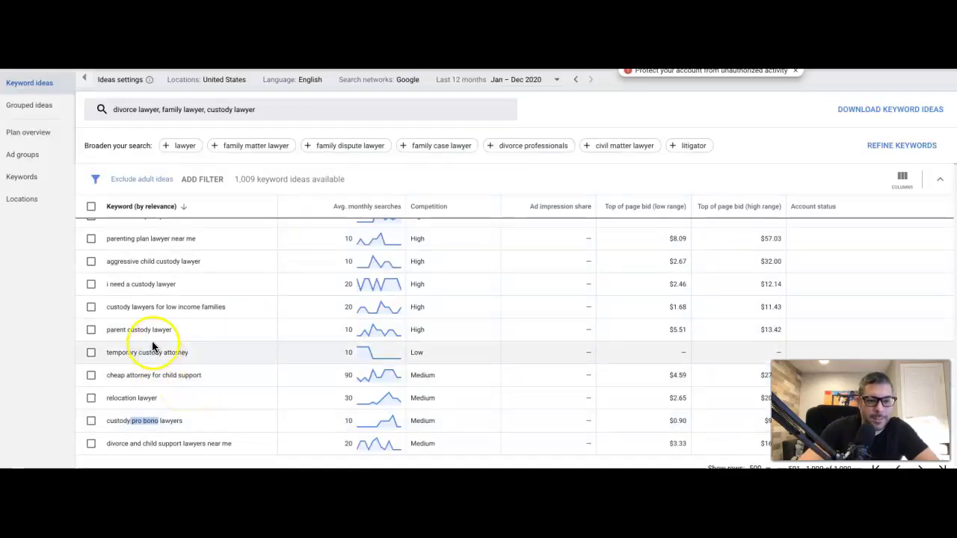
Copy 'queens' from queens child support lawyer into the wrapper list below pro bono.
scroll(153, 344, up, 2)
scroll(153, 344, up, 3)
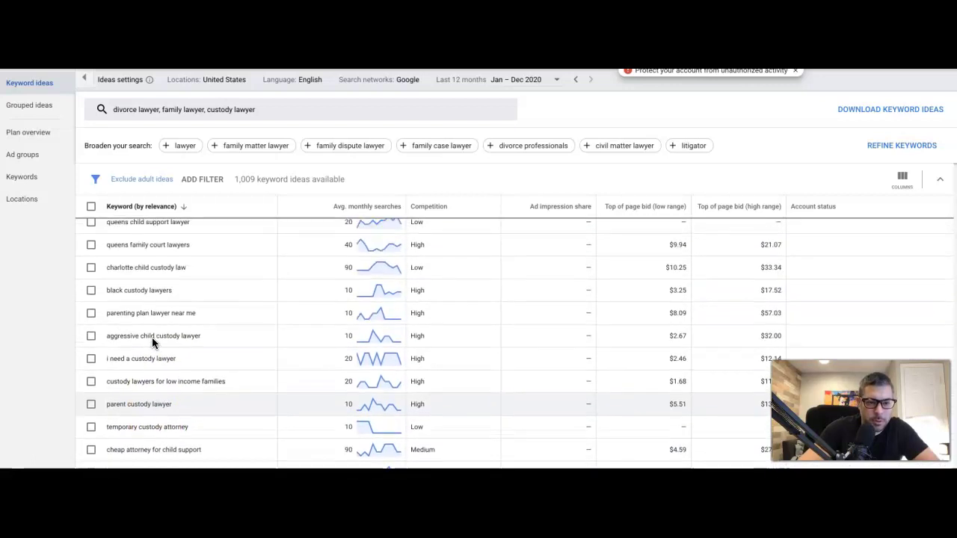
scroll(152, 343, up, 4)
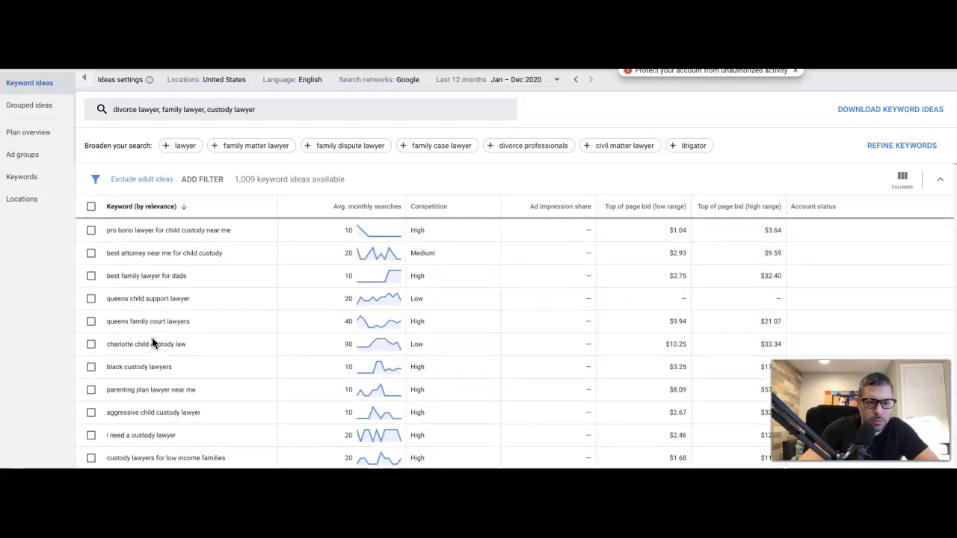
scroll(152, 341, up, 1)
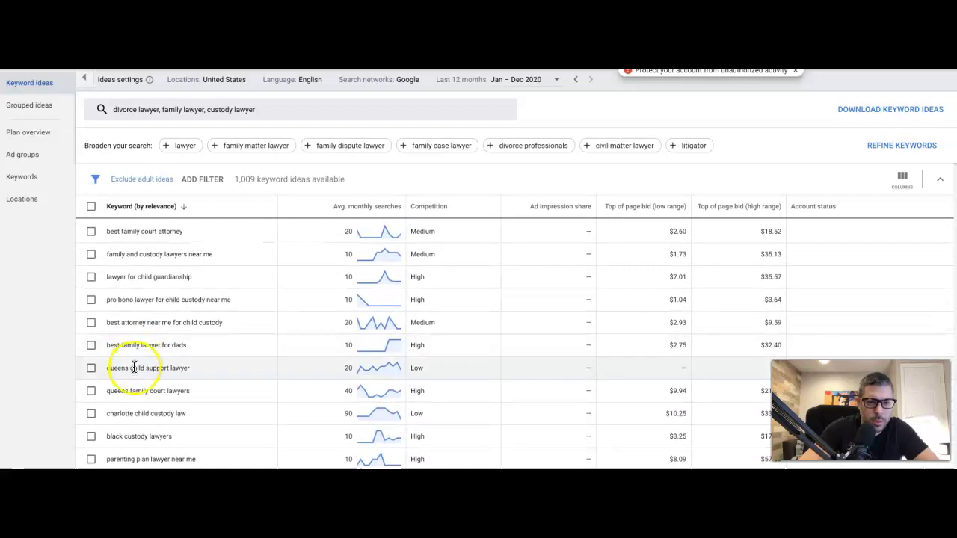
click(129, 368)
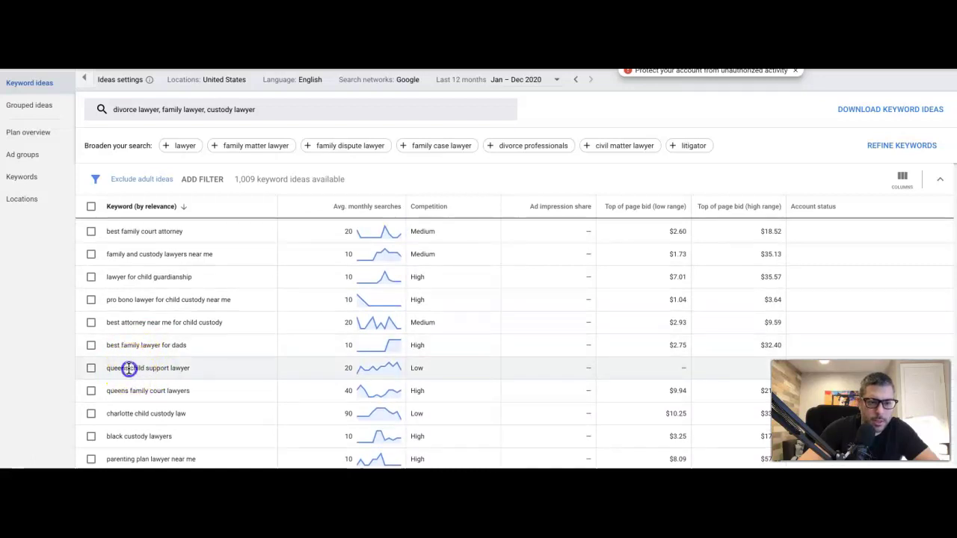
drag(108, 368, 107, 368)
key(ctrl+c)
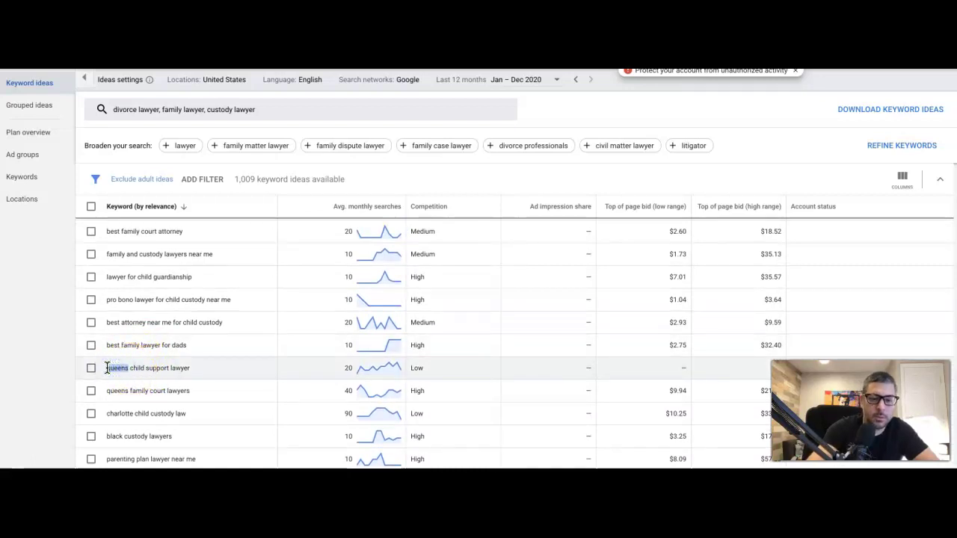
key(alt+Tab)
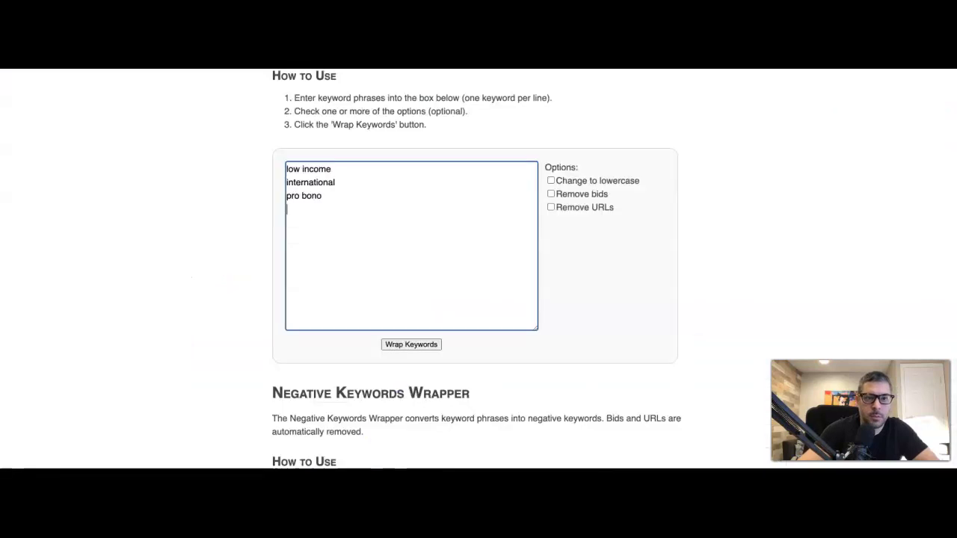
key(ctrl+v)
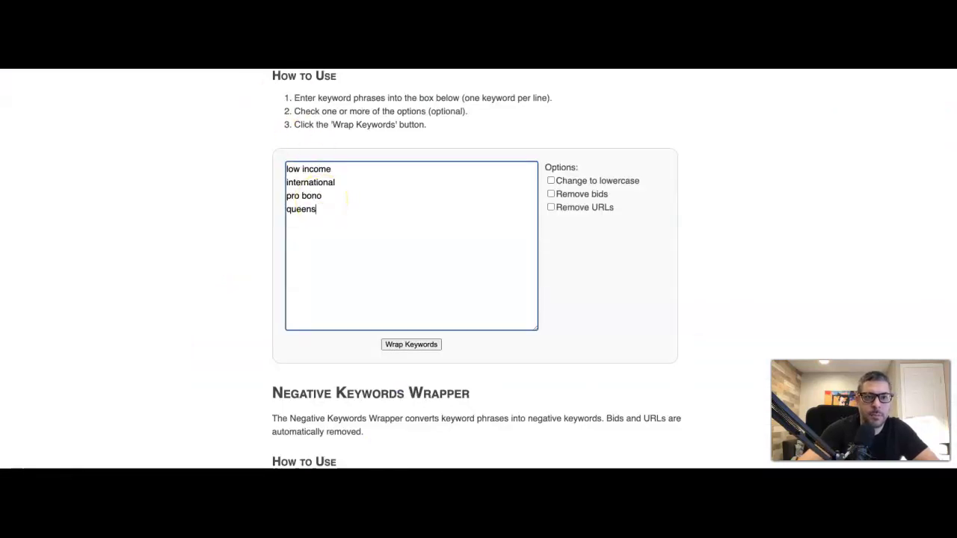
key(alt+Tab)
scroll(193, 320, up, 3)
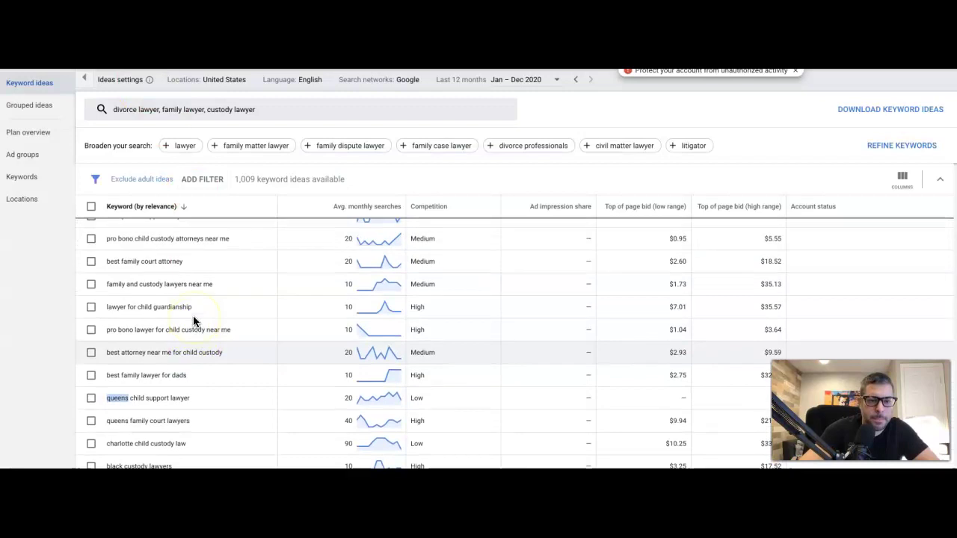
scroll(193, 317, up, 3)
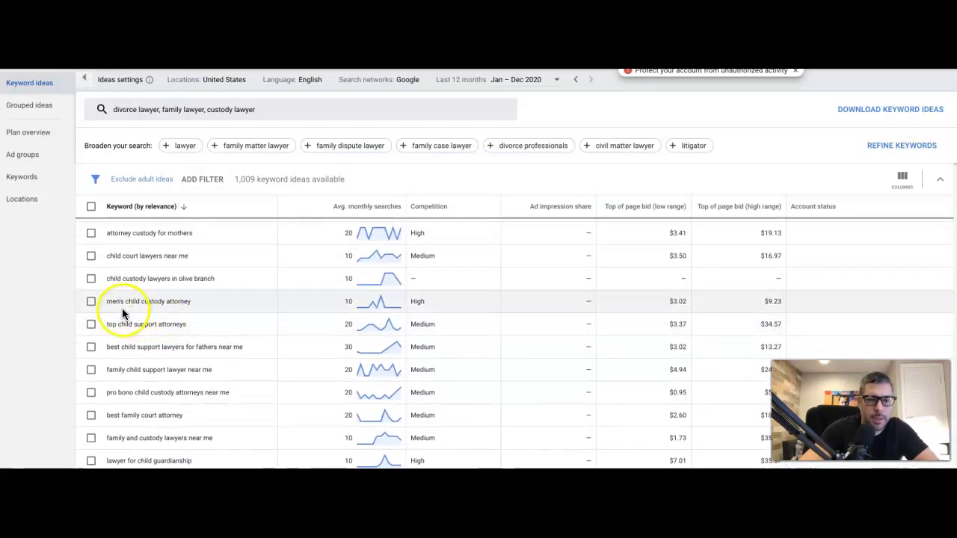
scroll(180, 309, up, 1)
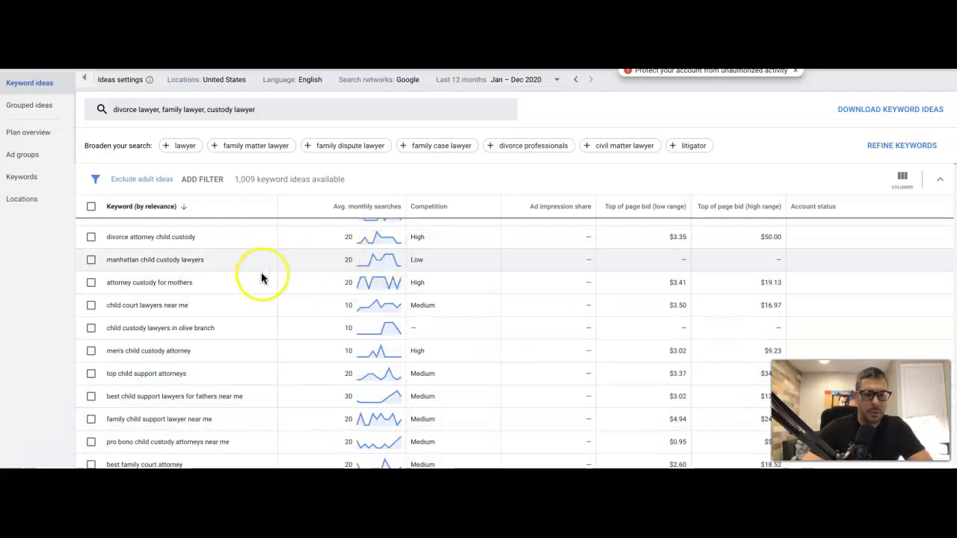
scroll(261, 274, down, 3)
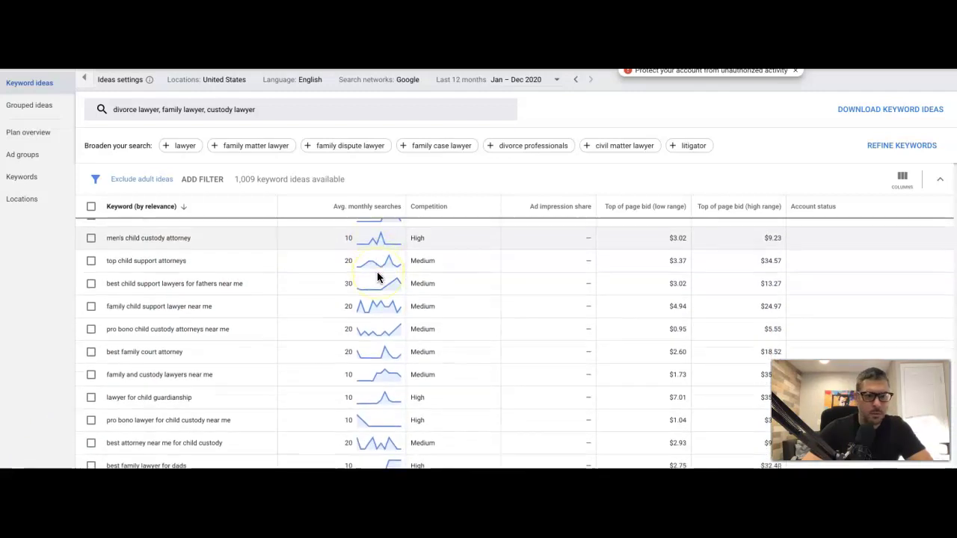
scroll(380, 278, up, 1)
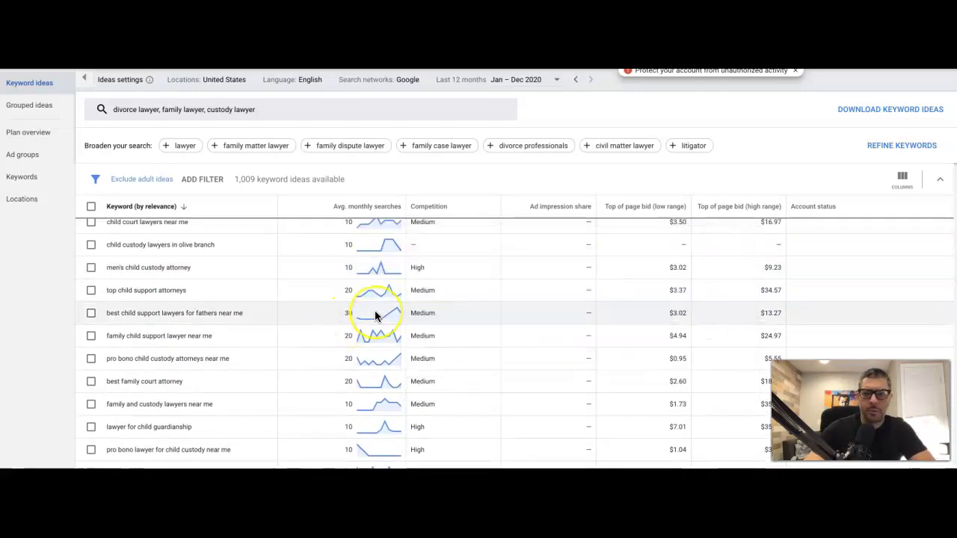
scroll(376, 314, up, 2)
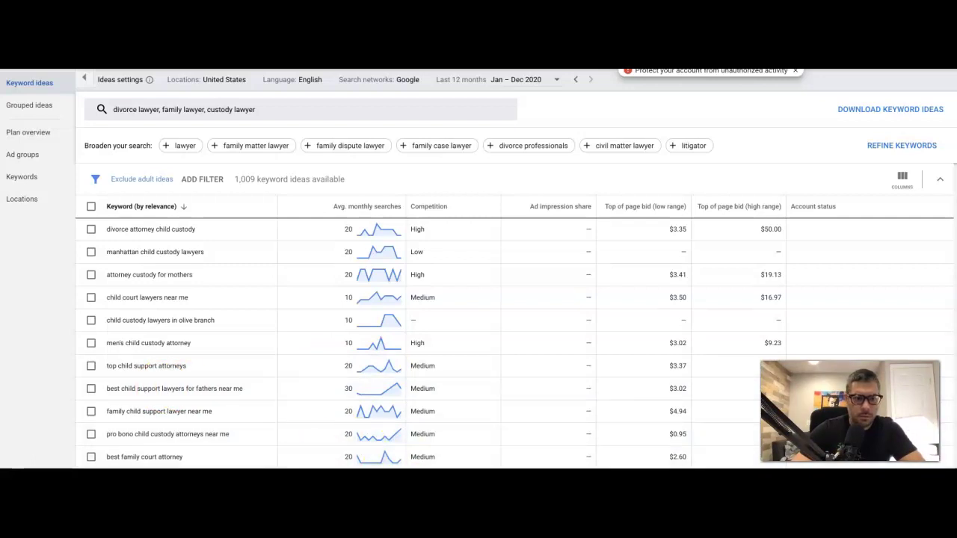
drag(284, 465, 278, 429)
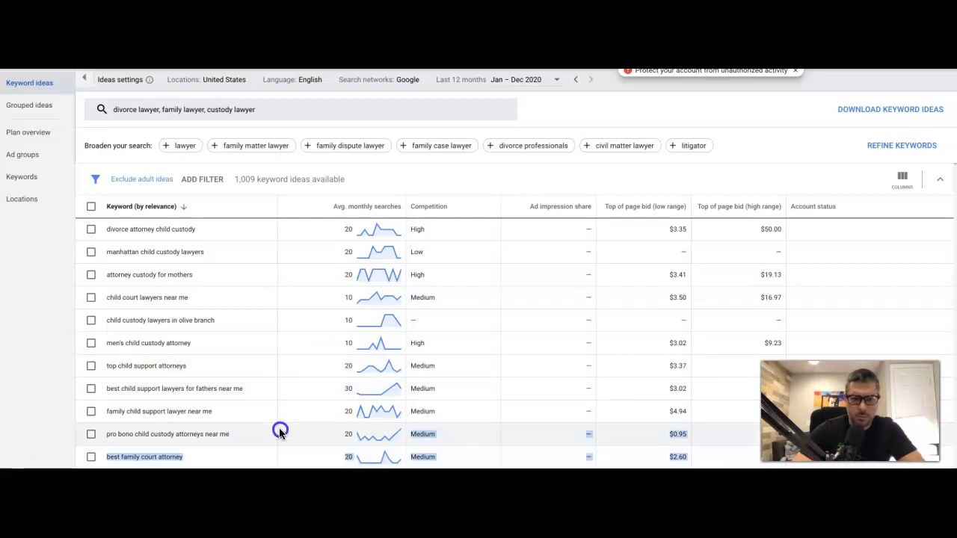
click(277, 444)
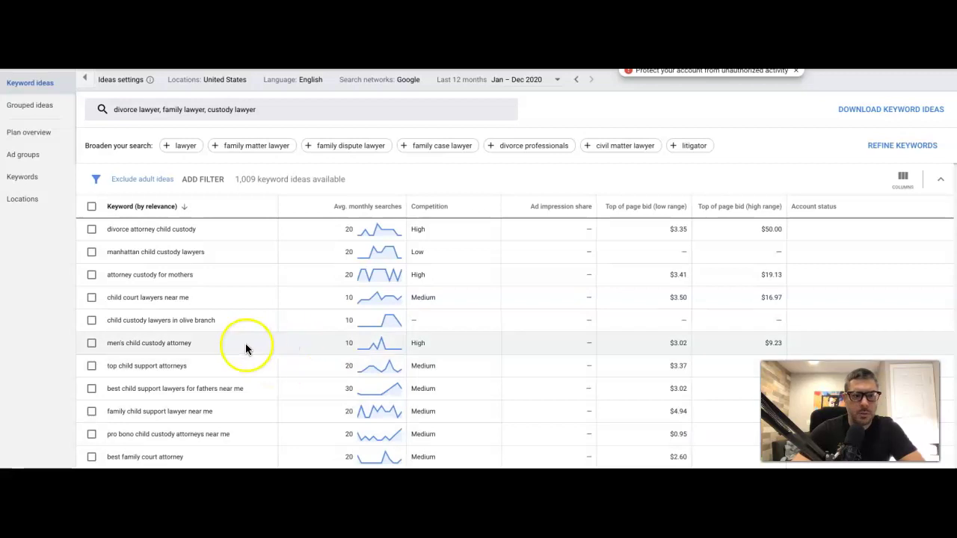
scroll(243, 345, up, 2)
drag(172, 346, 142, 337)
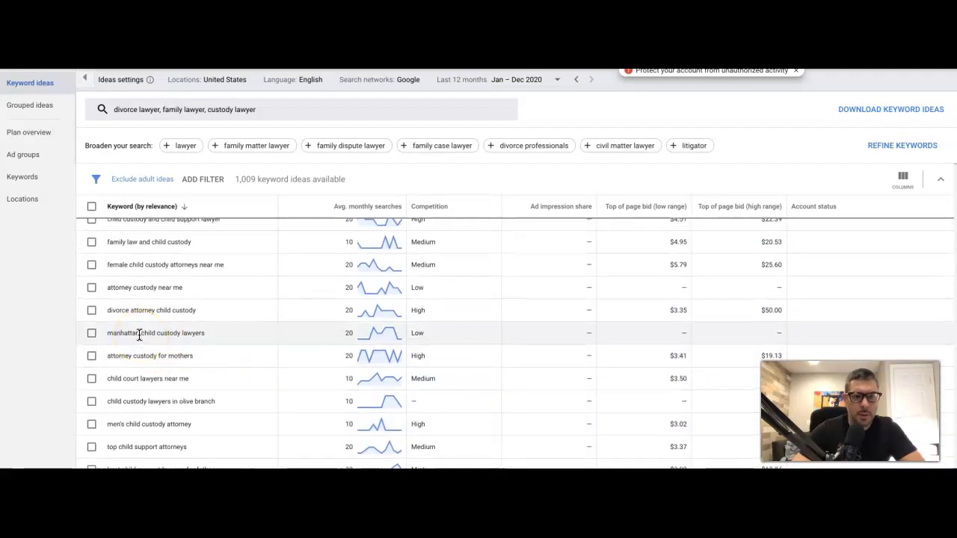
scroll(139, 335, up, 2)
drag(139, 336, 133, 355)
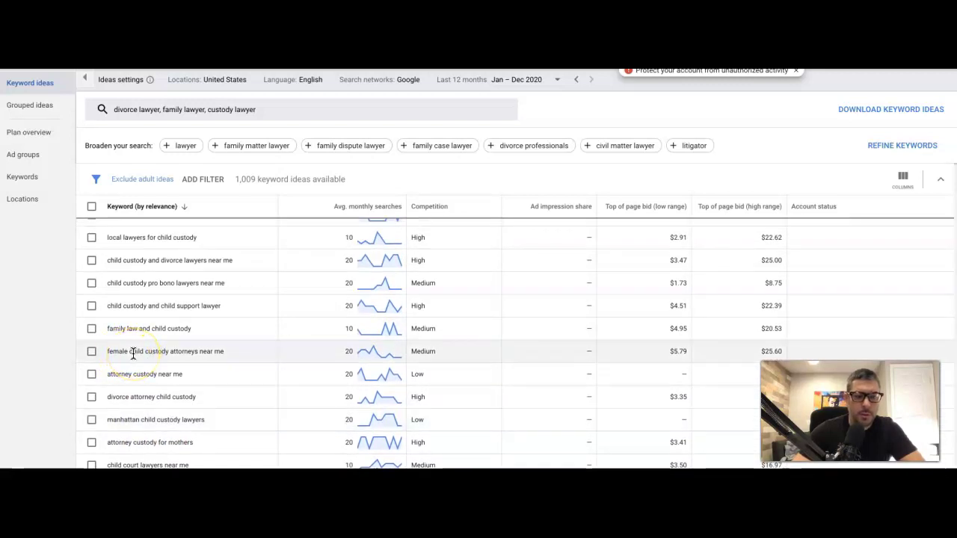
scroll(133, 354, up, 3)
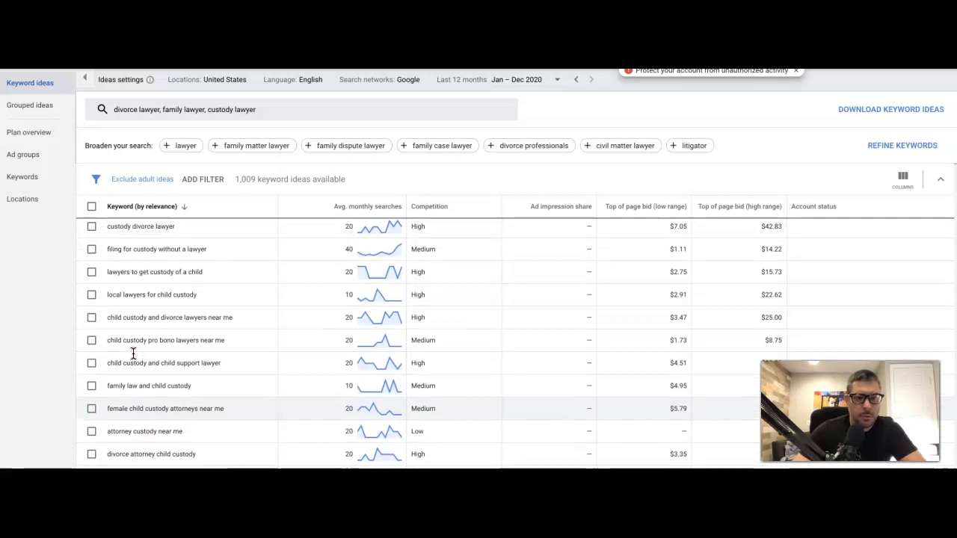
scroll(134, 355, up, 3)
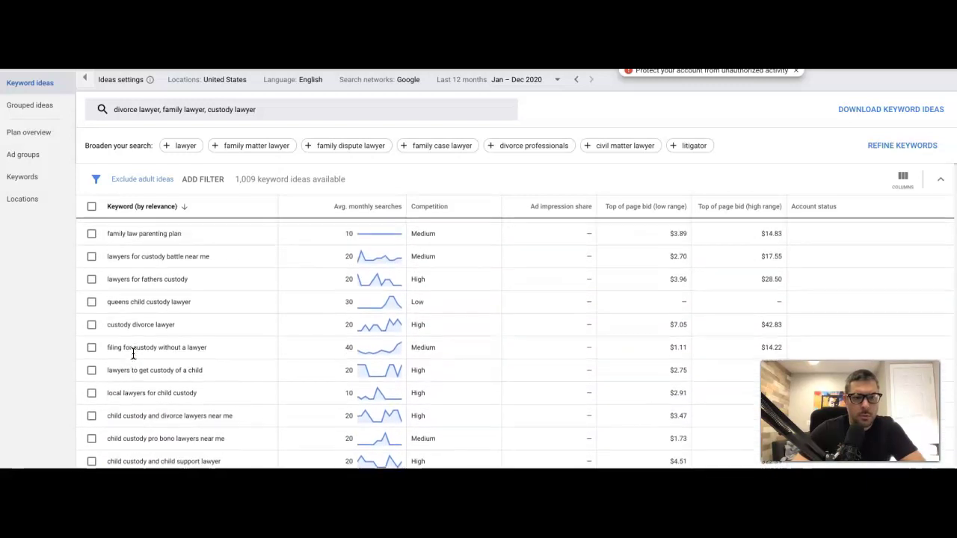
scroll(133, 354, up, 3)
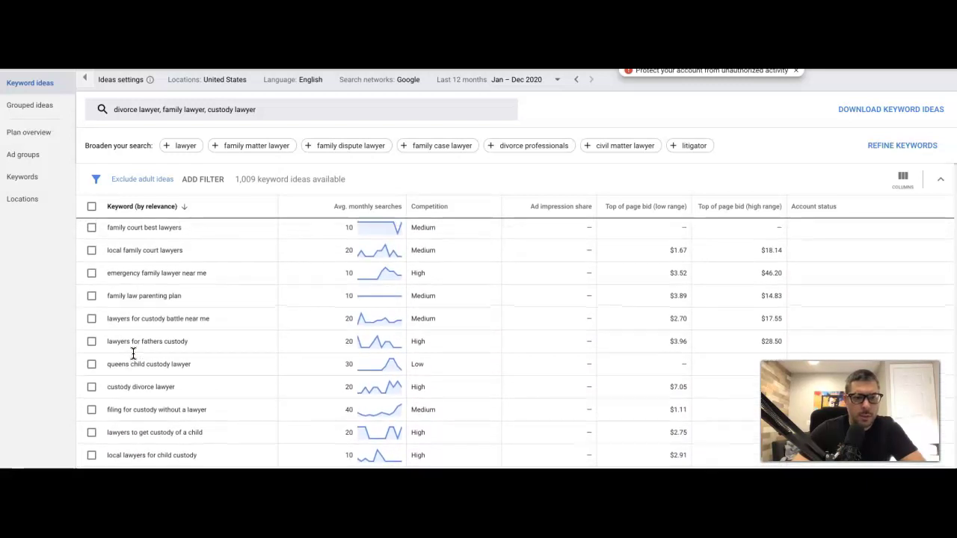
scroll(133, 354, up, 3)
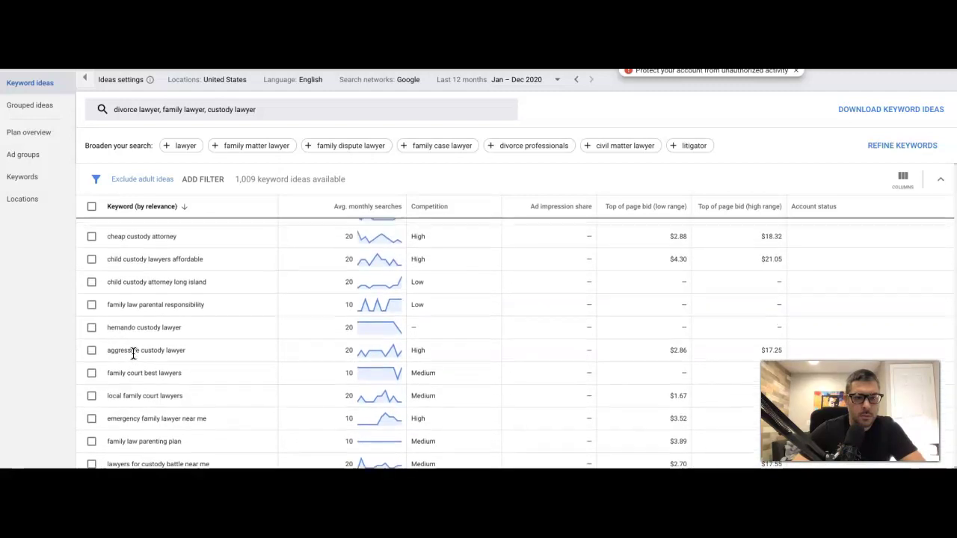
click(118, 350)
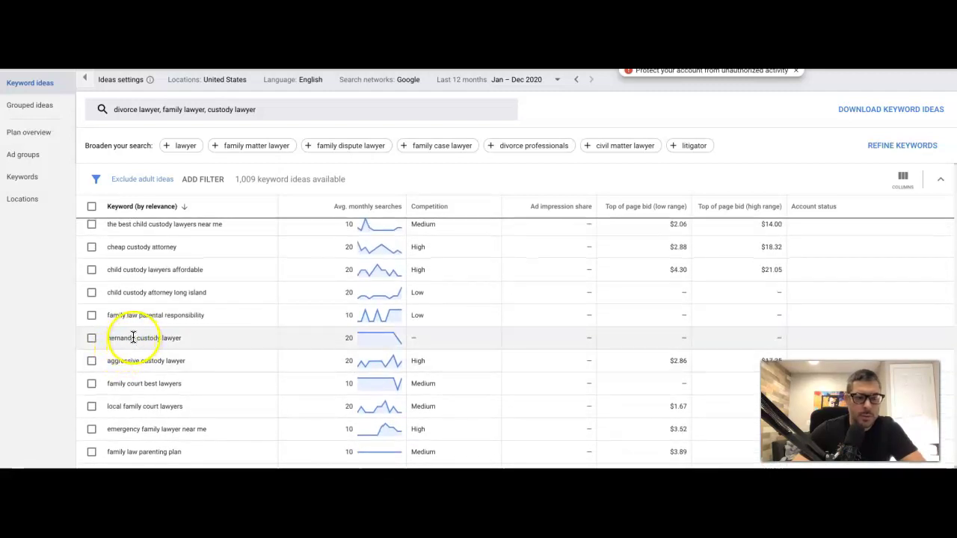
scroll(161, 341, up, 5)
scroll(160, 342, up, 1)
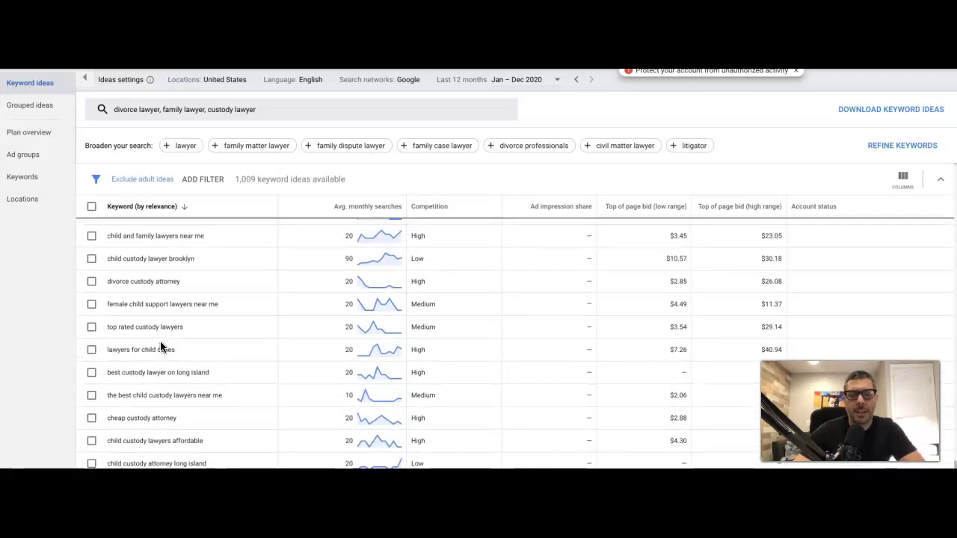
scroll(222, 352, up, 3)
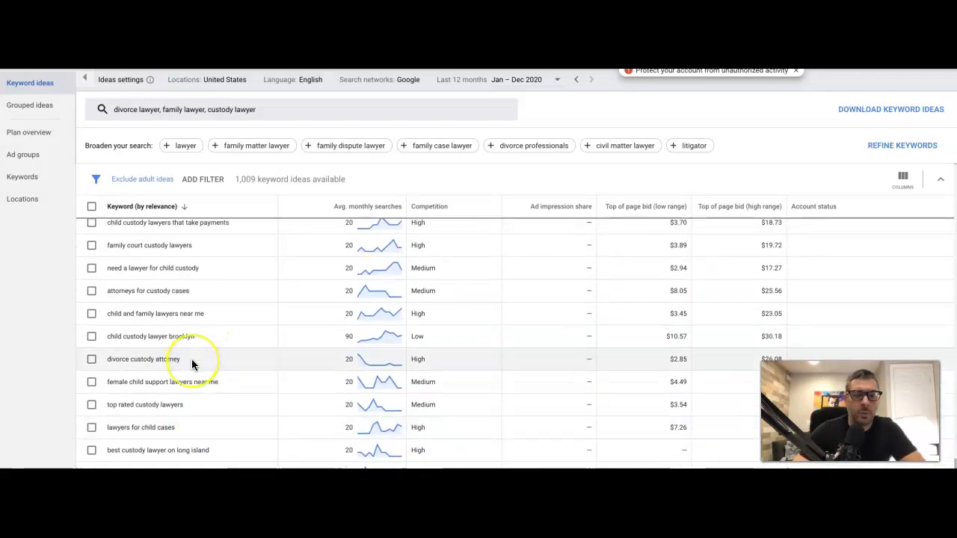
scroll(192, 364, up, 3)
scroll(192, 365, up, 5)
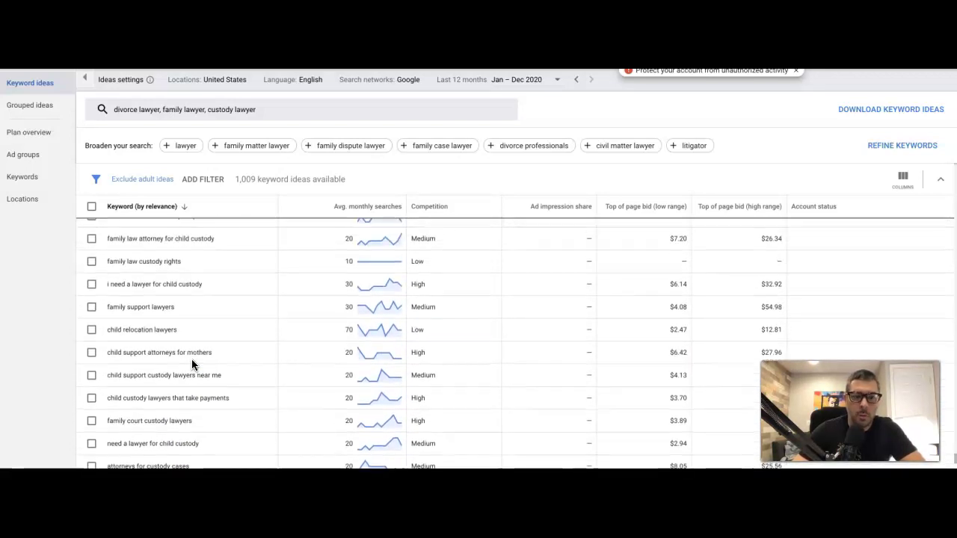
Select and copy the four collected terms in the Keyword Wrapper box.
key(ctrl+Tab)
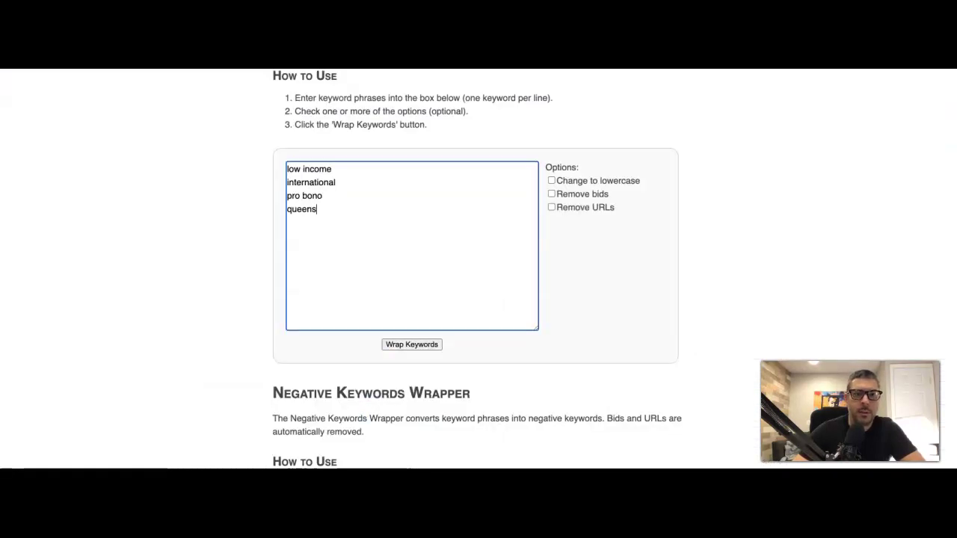
drag(287, 168, 334, 218)
key(ctrl+c)
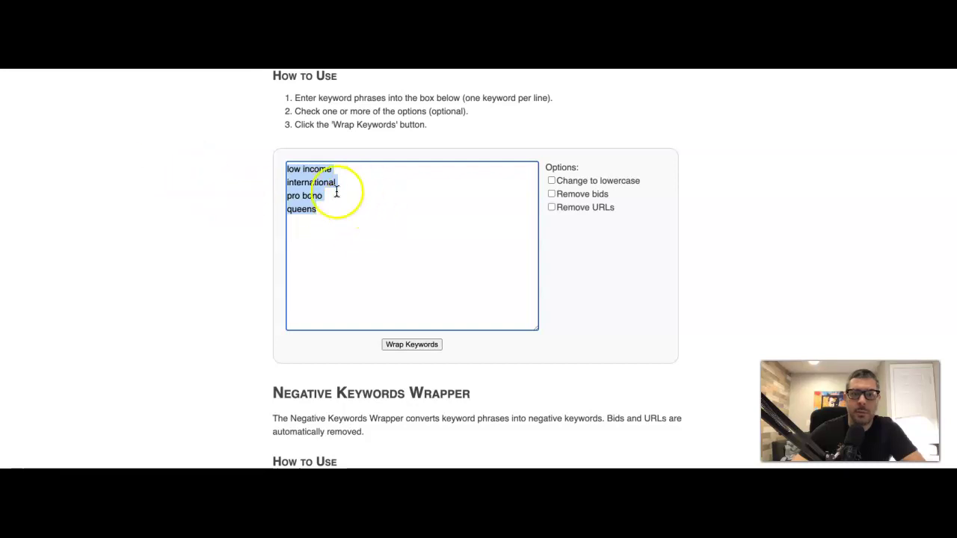
click(312, 196)
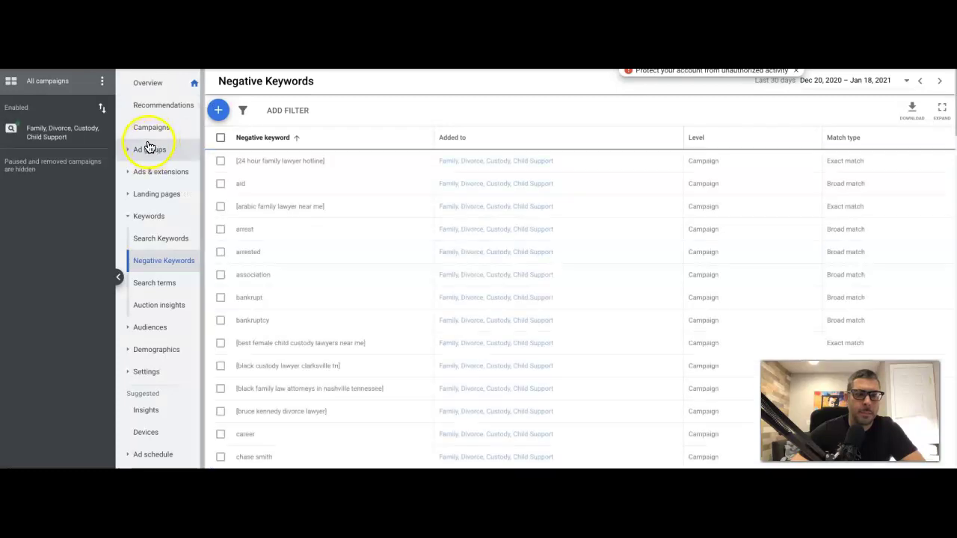
Paste low income, international, pro bono and queens as new negatives on the Family, Divorce, Custody, Child Support campaign.
click(67, 134)
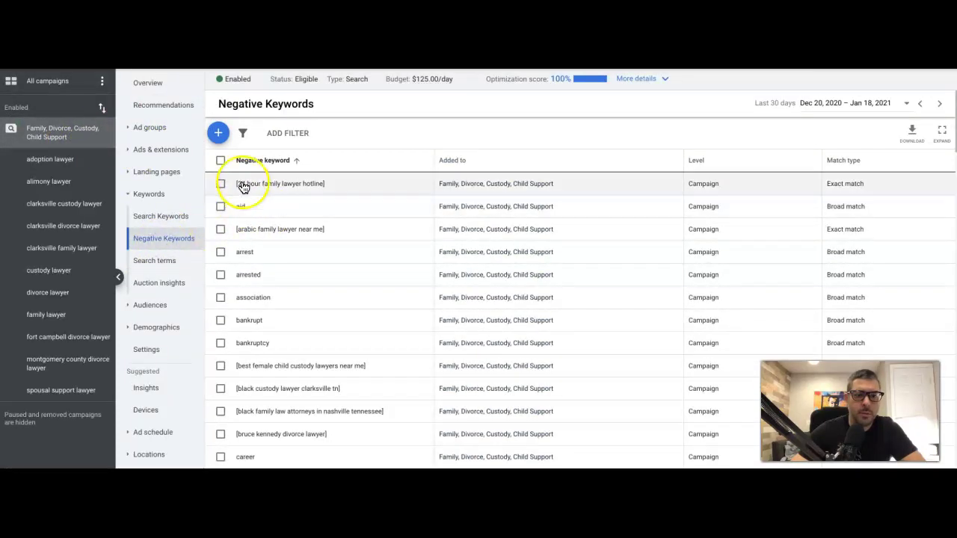
click(218, 134)
click(248, 278)
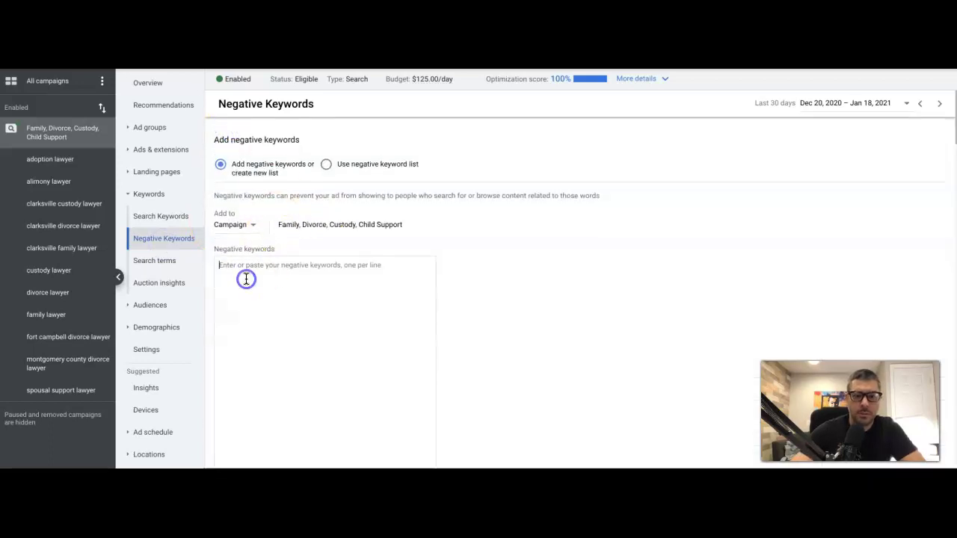
key(ctrl+v)
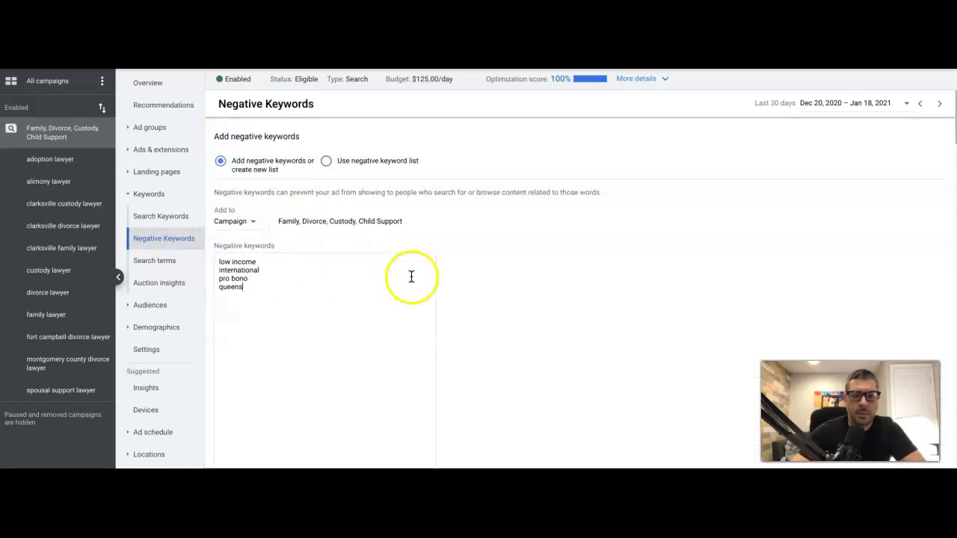
scroll(406, 274, down, 2)
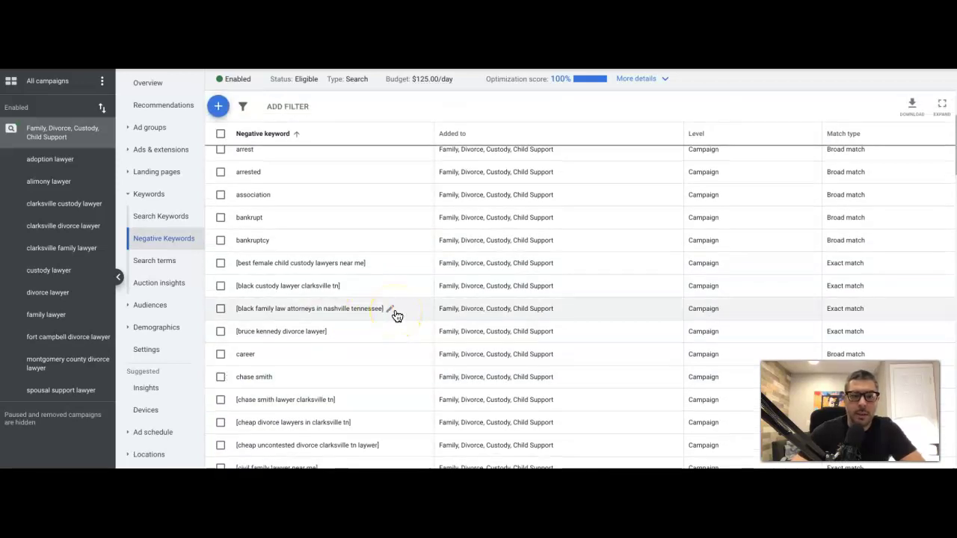
scroll(314, 310, up, 3)
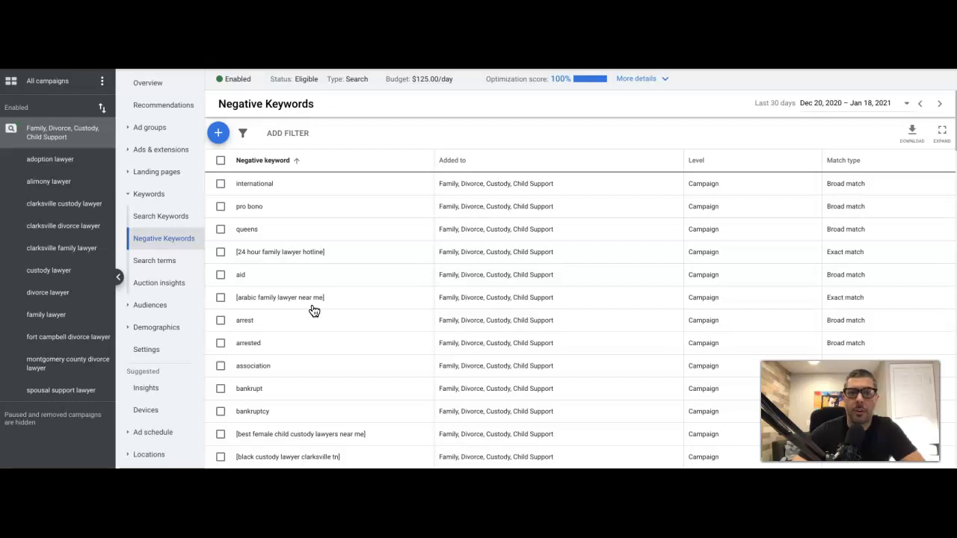
Enter "pro bono" in quotation marks as a phrase-match negative keyword, then begin a plain pro bono line.
click(218, 134)
click(235, 275)
text(pro)
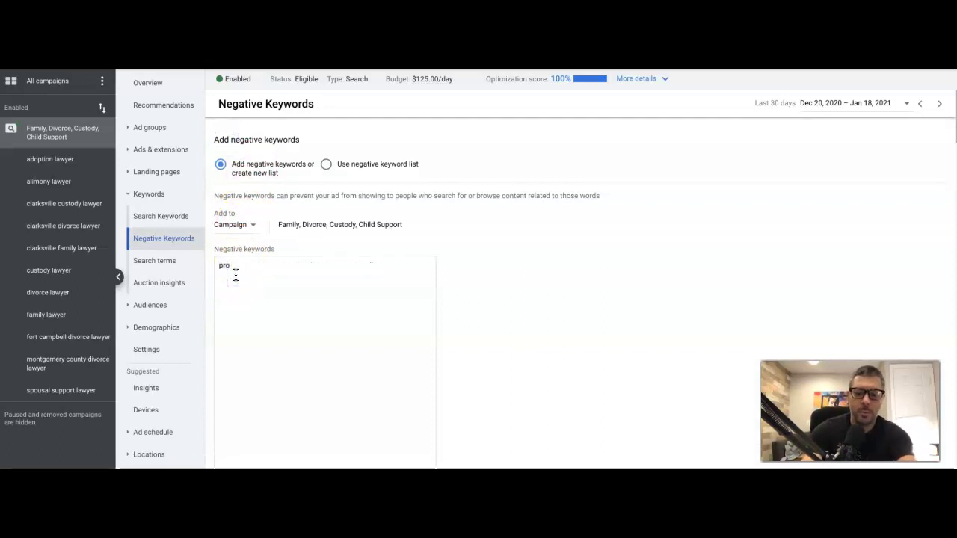
text( bono)
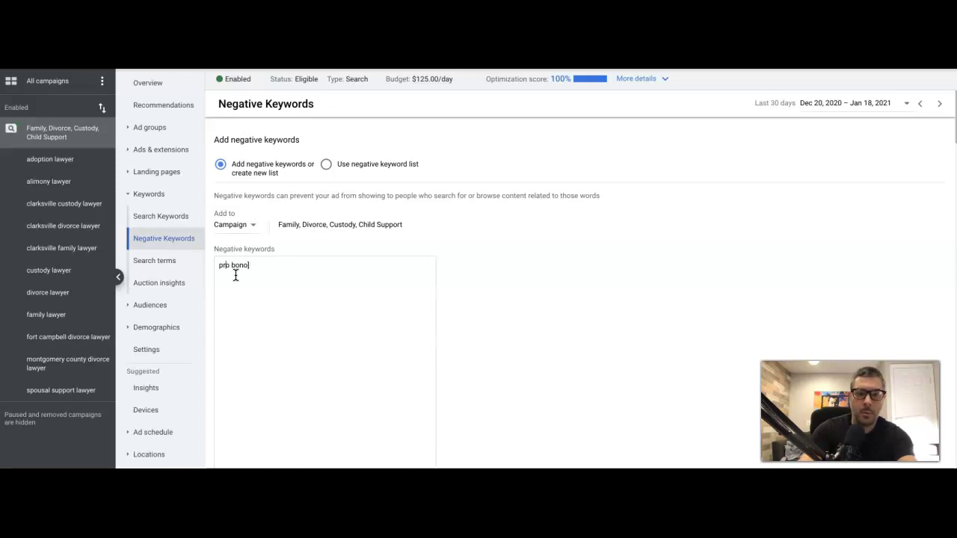
text([)
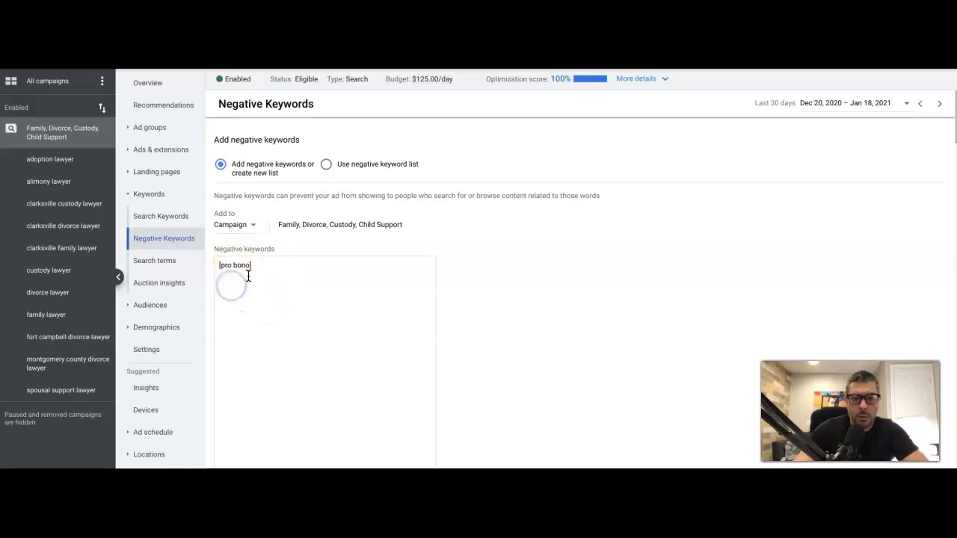
drag(221, 267, 250, 267)
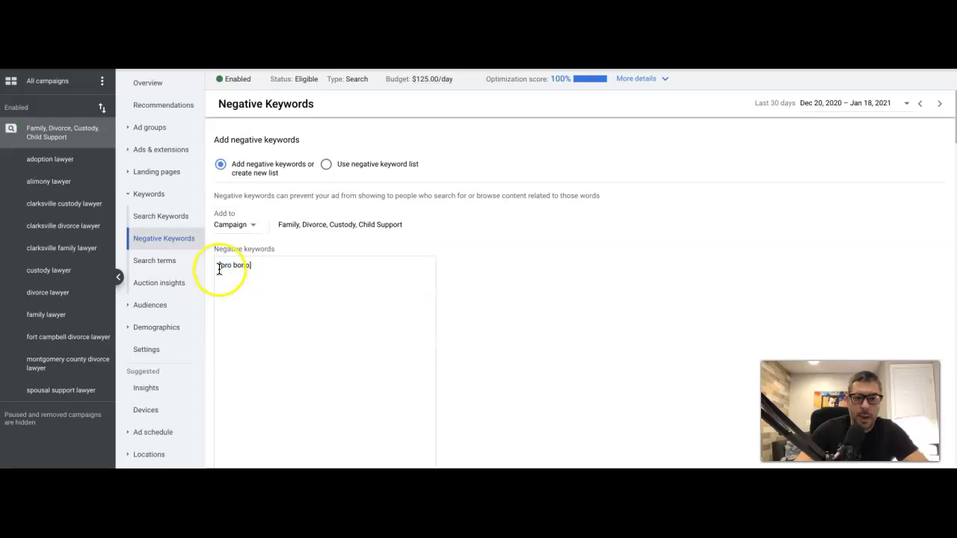
drag(220, 267, 242, 267)
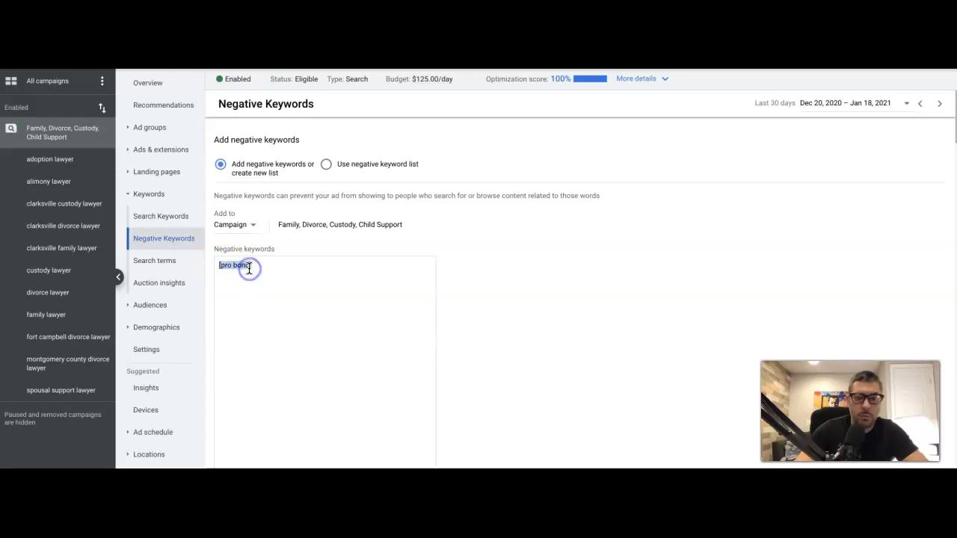
click(236, 278)
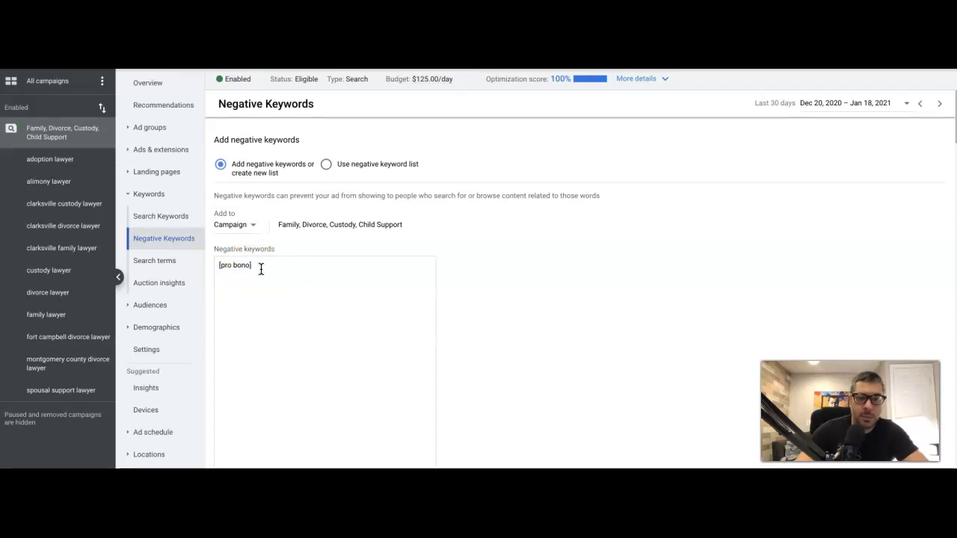
click(237, 277)
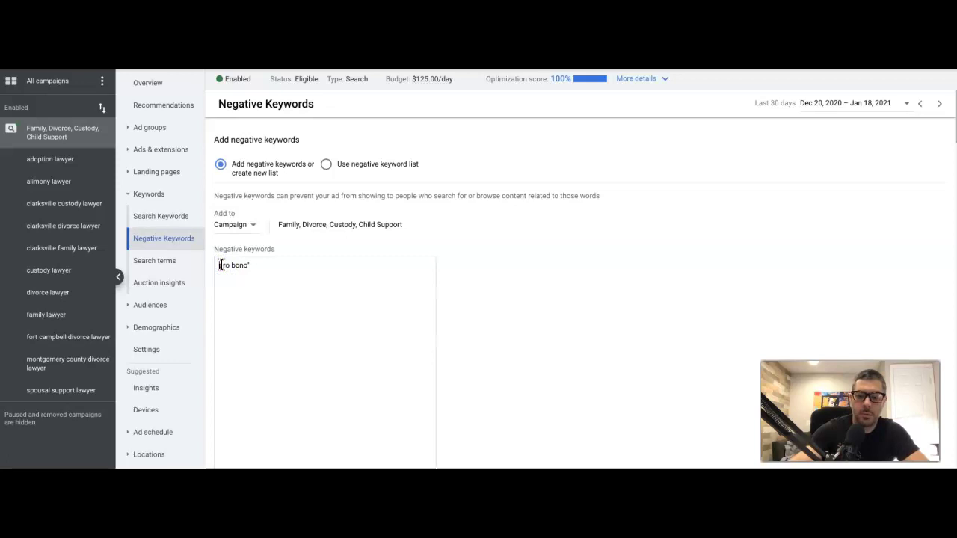
click(257, 254)
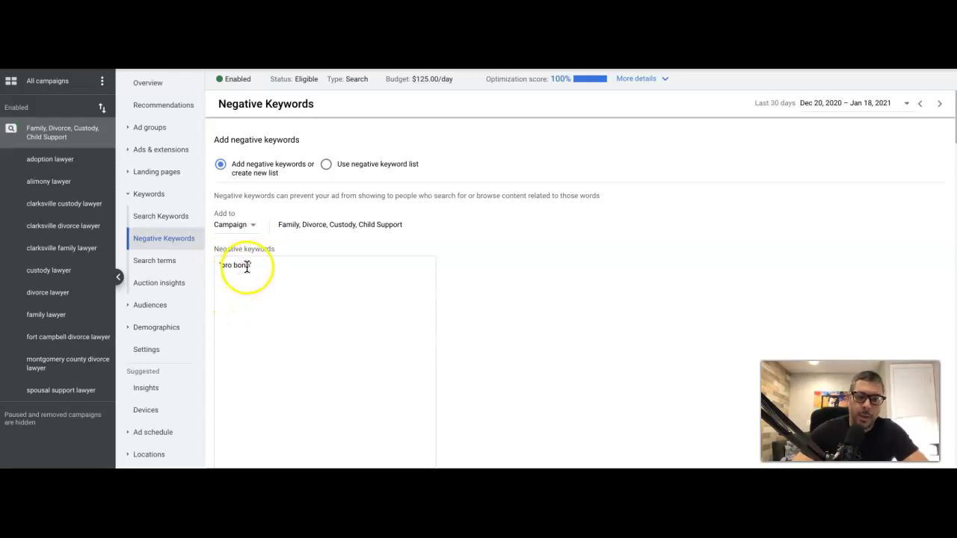
drag(220, 267, 256, 271)
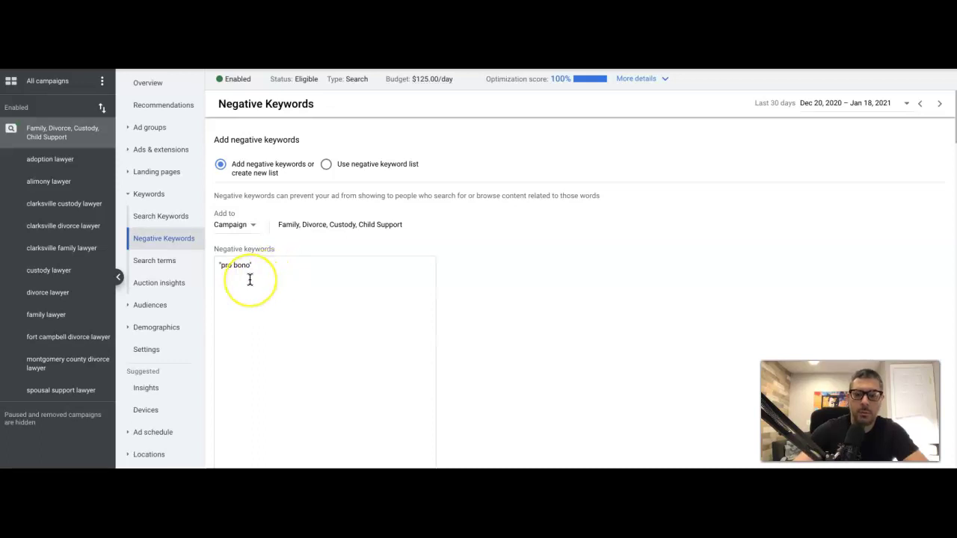
key(Return)
text(pr)
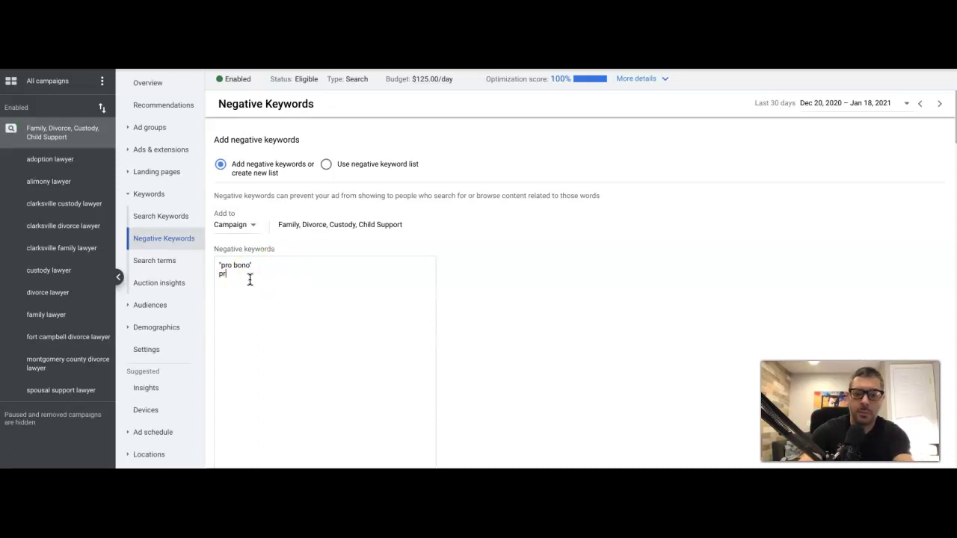
text(o bono)
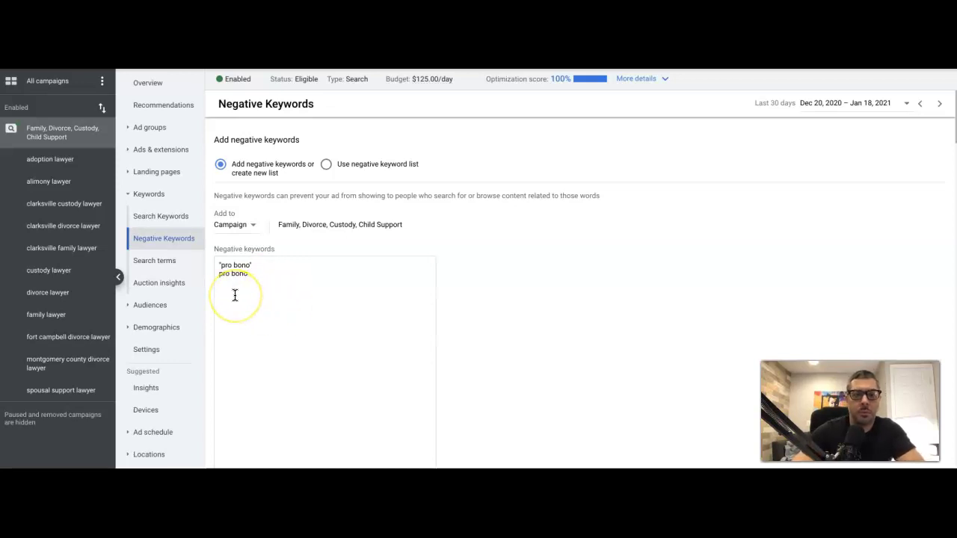
Add a third line, +pro +bono, below the quoted and plain pro bono negative keywords.
click(264, 267)
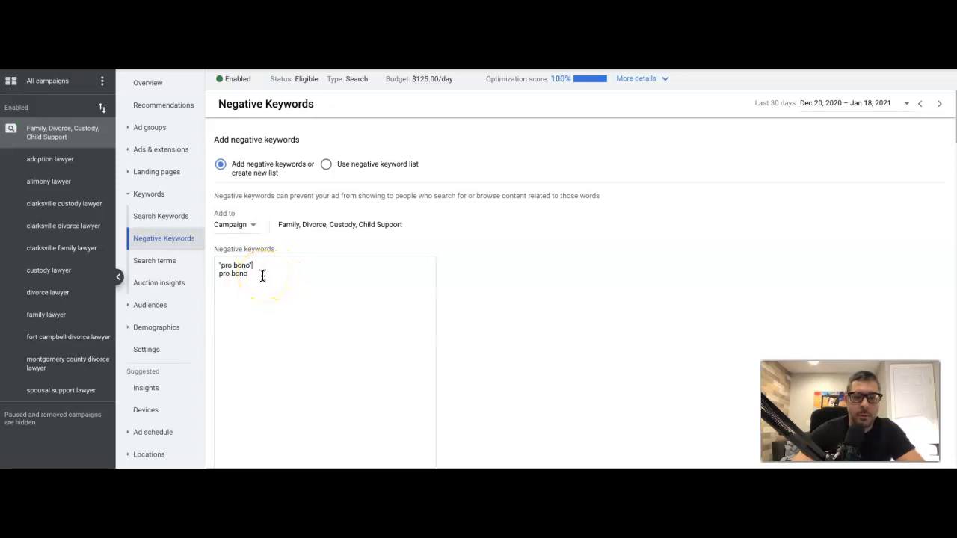
click(225, 273)
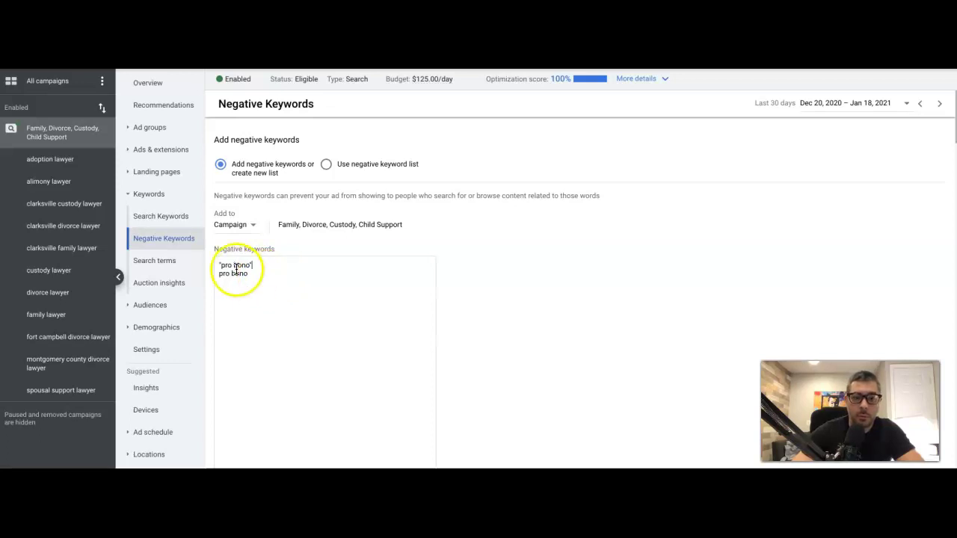
click(257, 267)
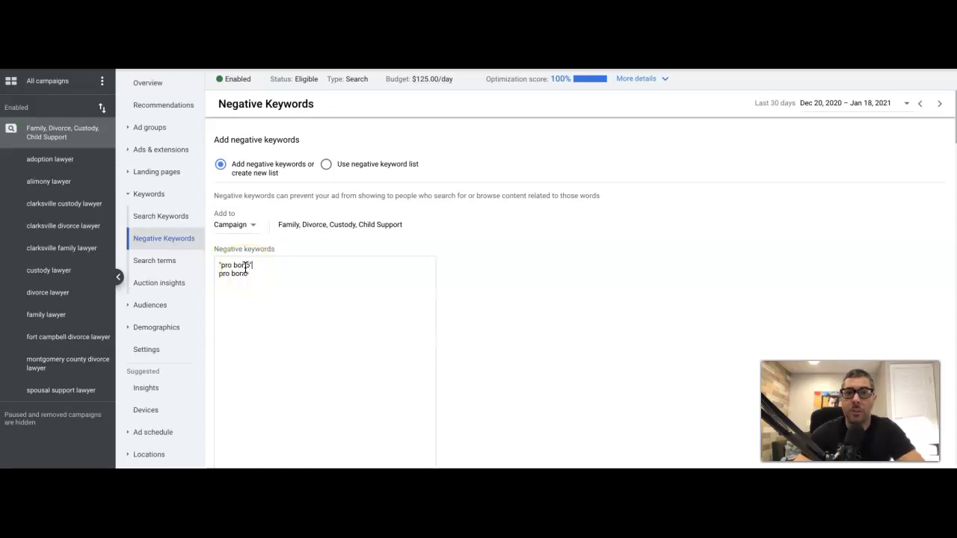
click(224, 274)
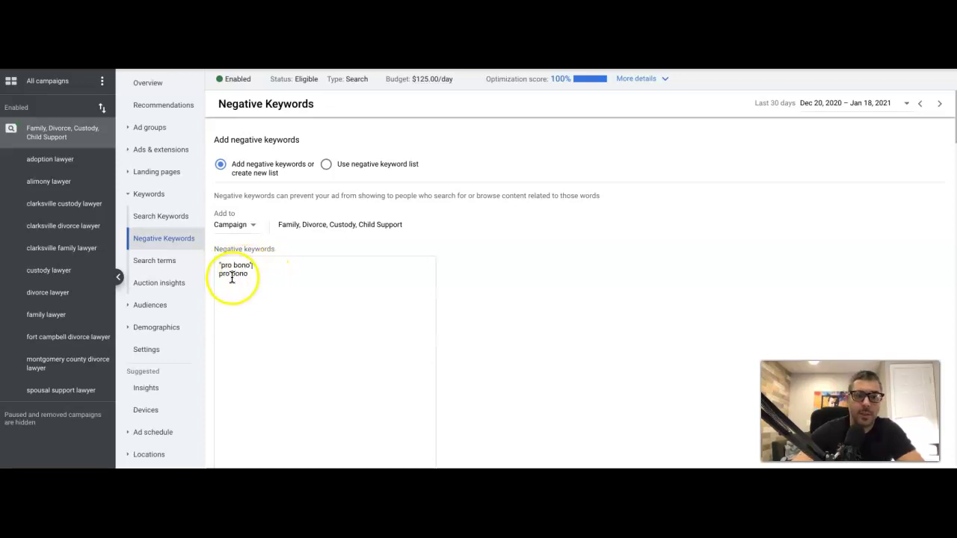
click(252, 275)
key(Return)
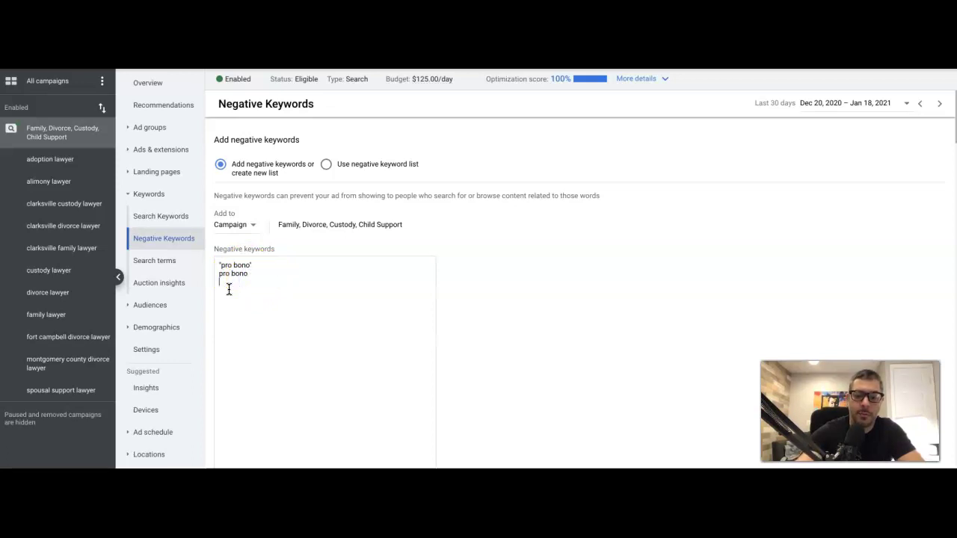
text([)
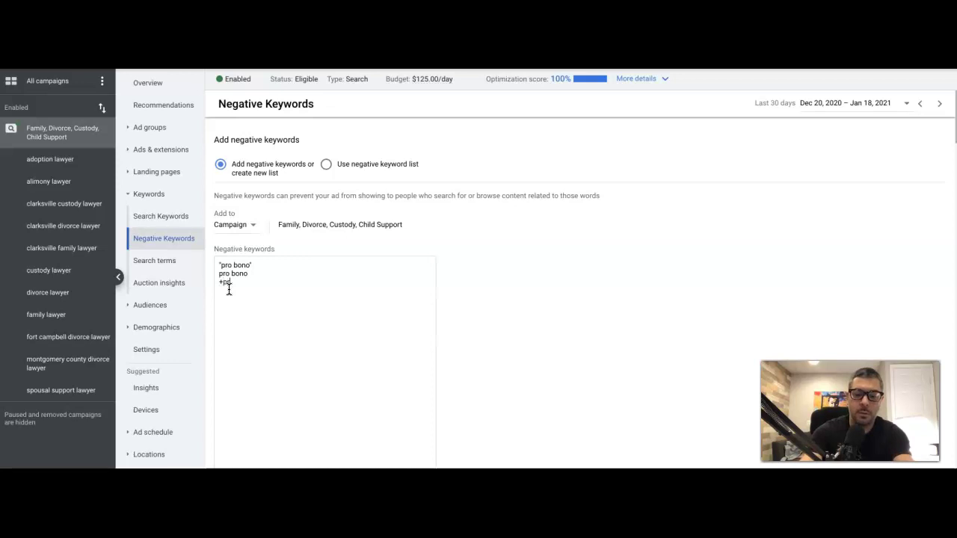
text(pro bono)
click(237, 282)
text(+)
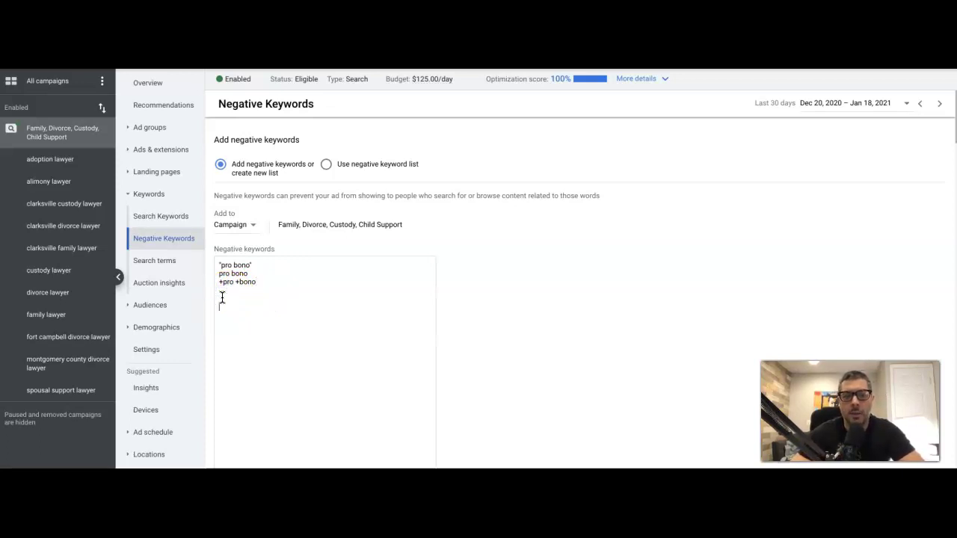
click(262, 266)
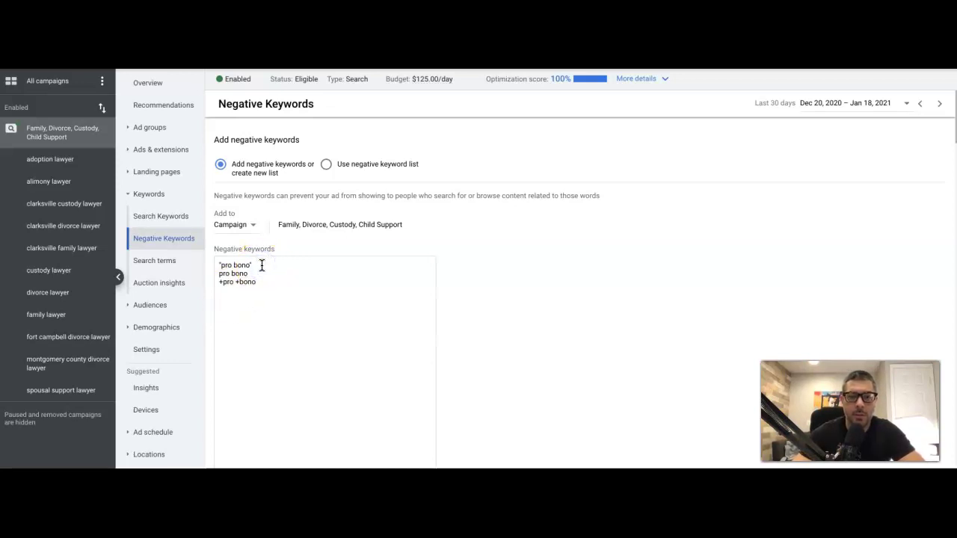
click(232, 276)
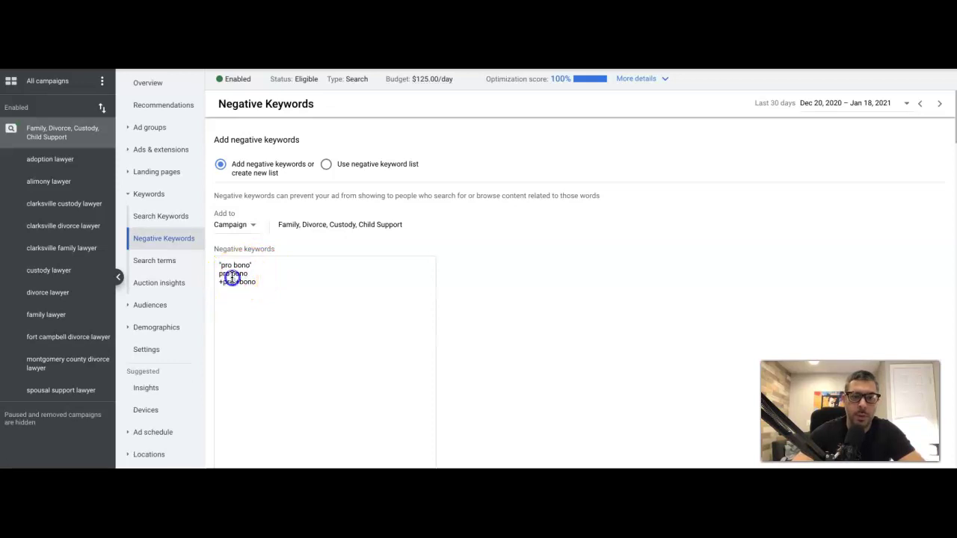
scroll(284, 297, down, 5)
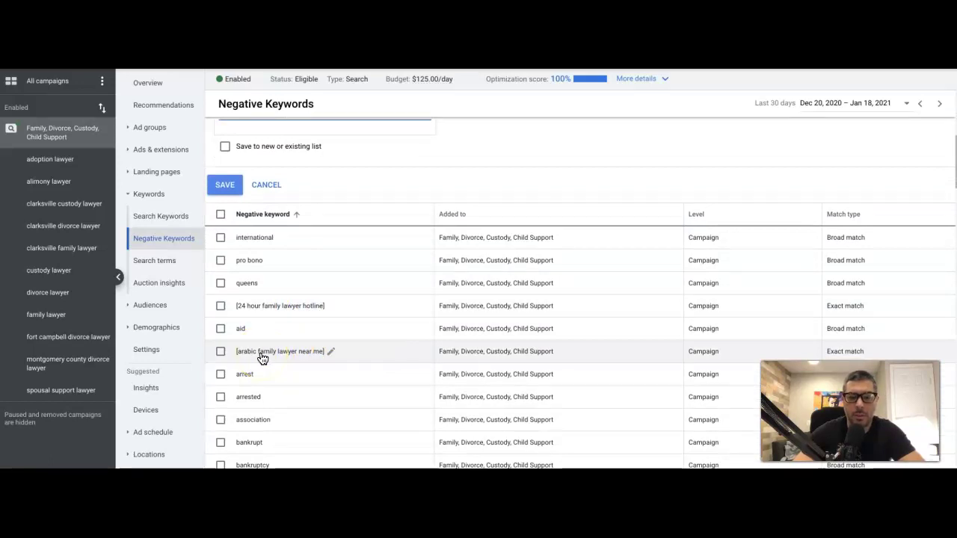
scroll(261, 359, down, 2)
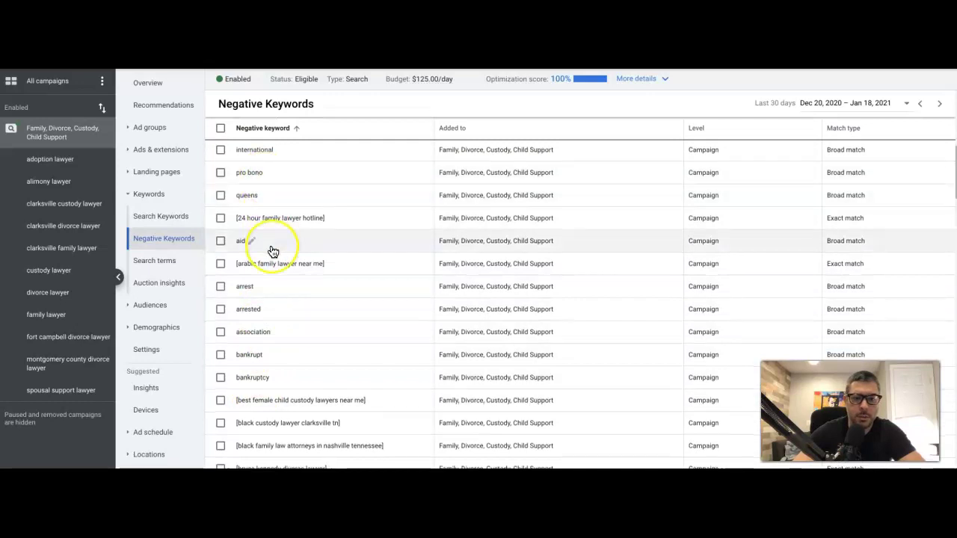
scroll(271, 250, down, 2)
scroll(280, 227, down, 3)
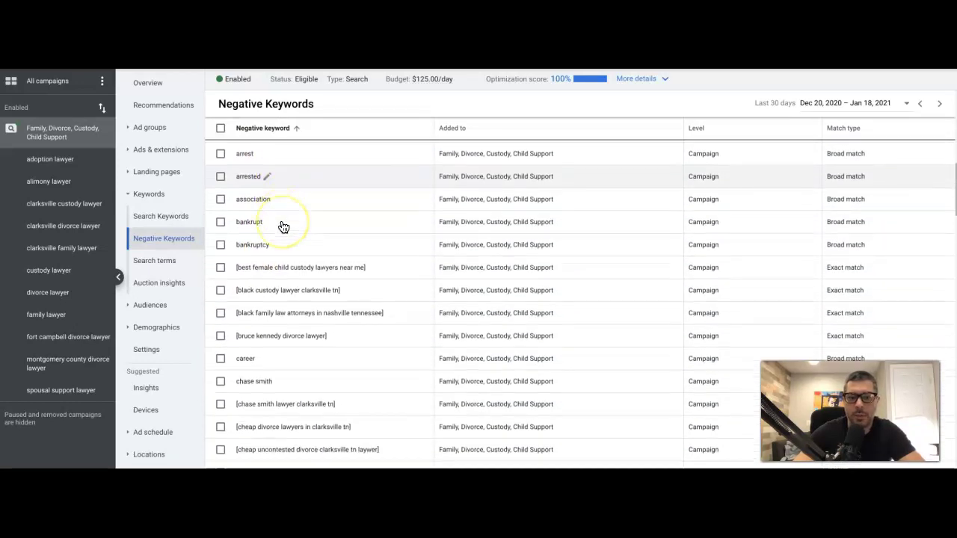
scroll(284, 226, down, 3)
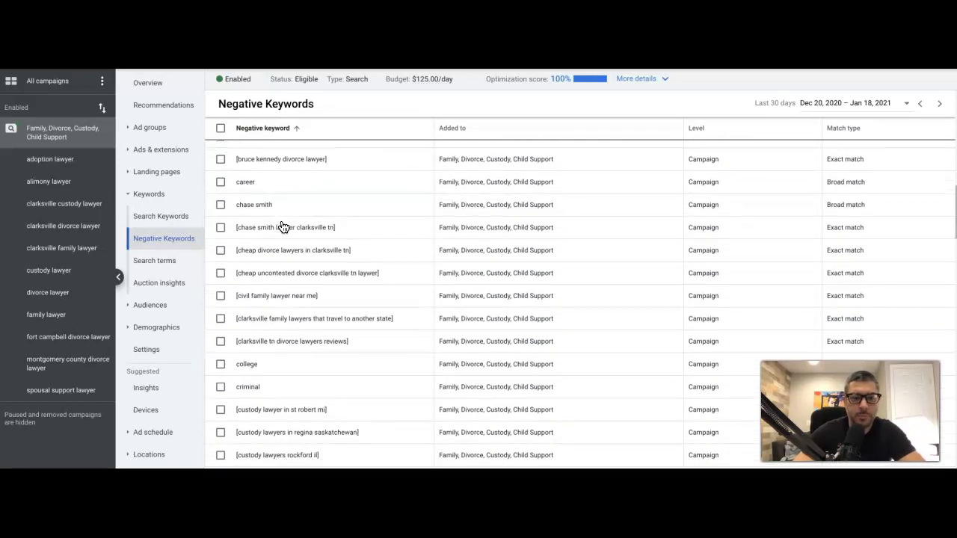
scroll(283, 226, up, 2)
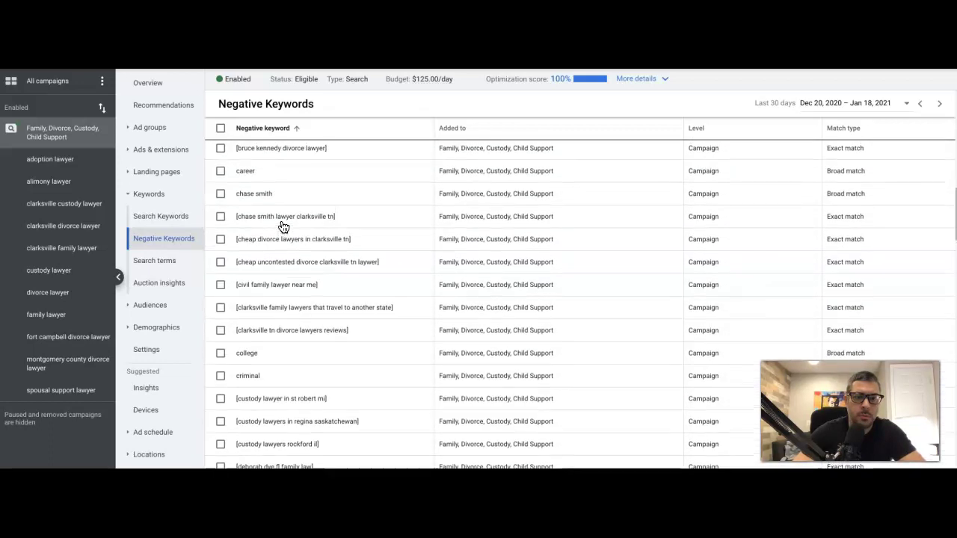
scroll(283, 226, up, 1)
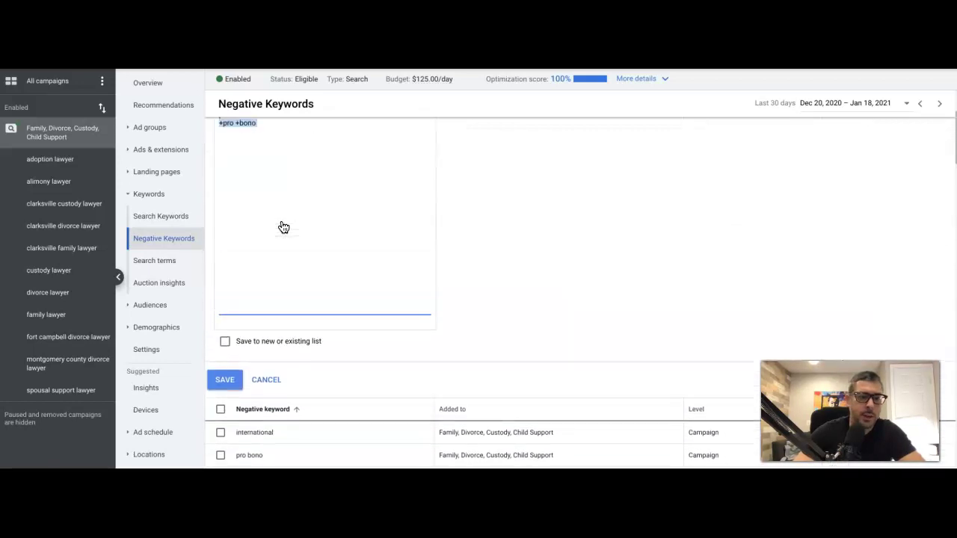
scroll(284, 227, up, 2)
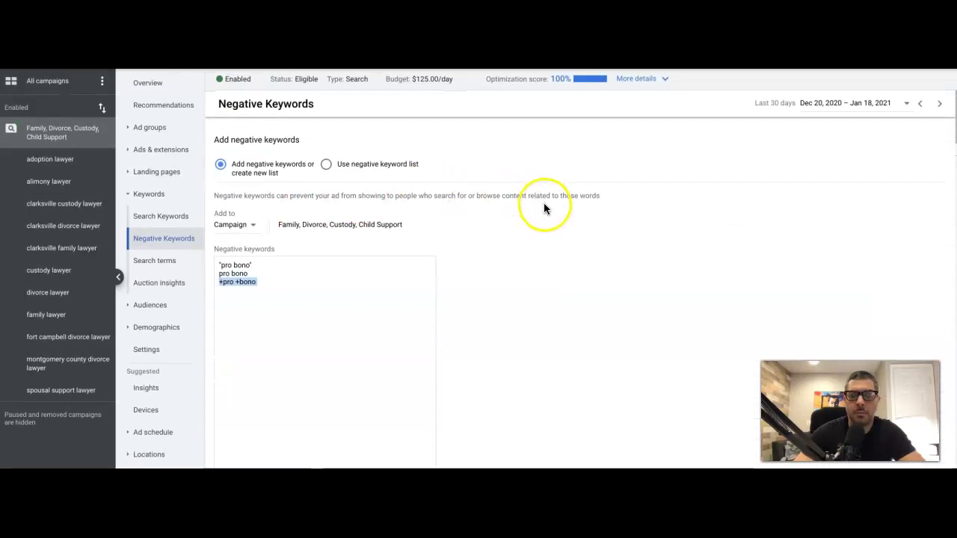